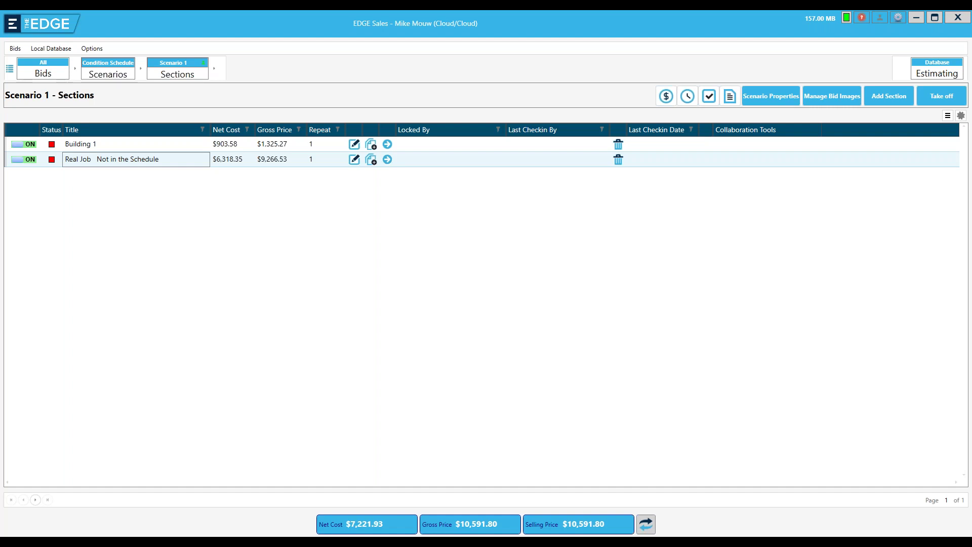
# - Examine the conditions on the Floor 1 and Floor 3 pages of the "Real Job Not in the Schedule" section
pyautogui.click(114, 161)
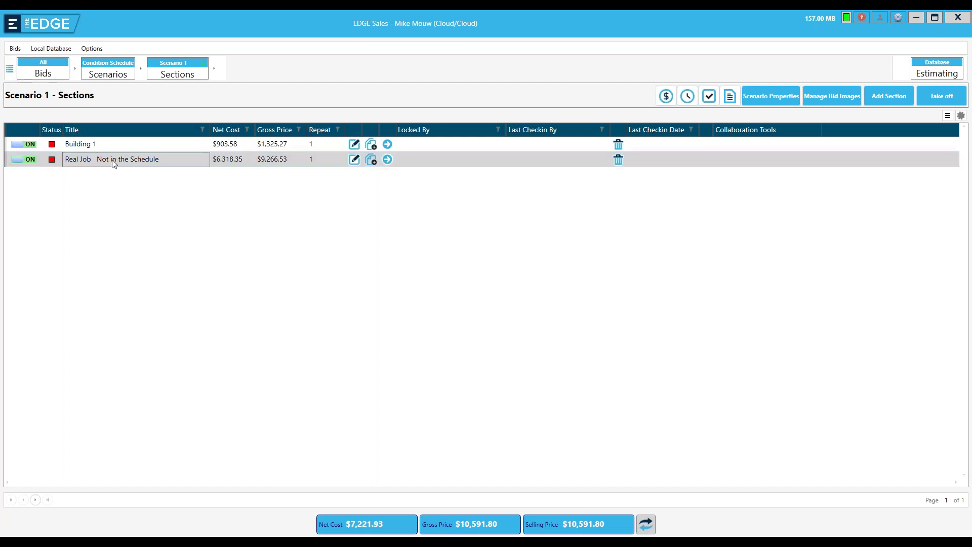
pyautogui.doubleClick(114, 161)
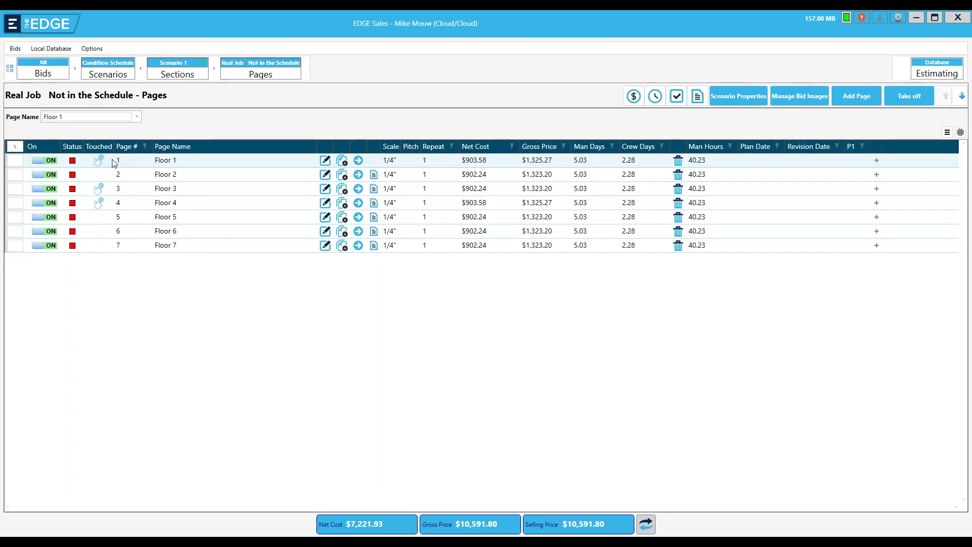
pyautogui.click(183, 172)
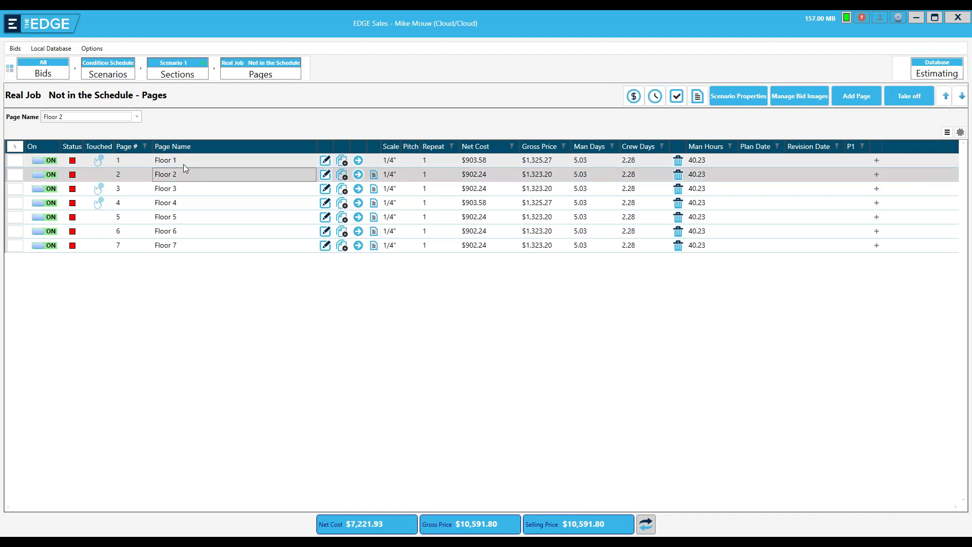
pyautogui.click(183, 164)
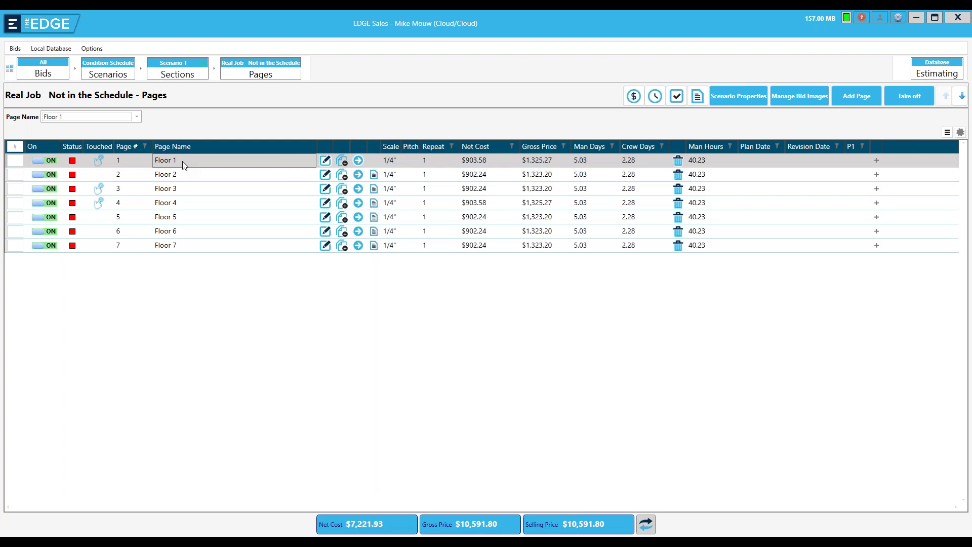
pyautogui.doubleClick(184, 161)
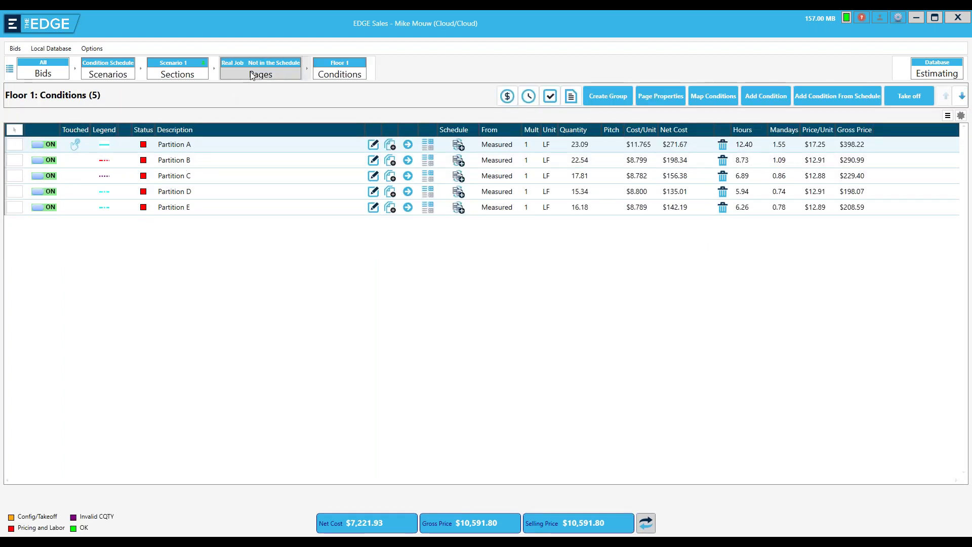
pyautogui.press('BackSpace')
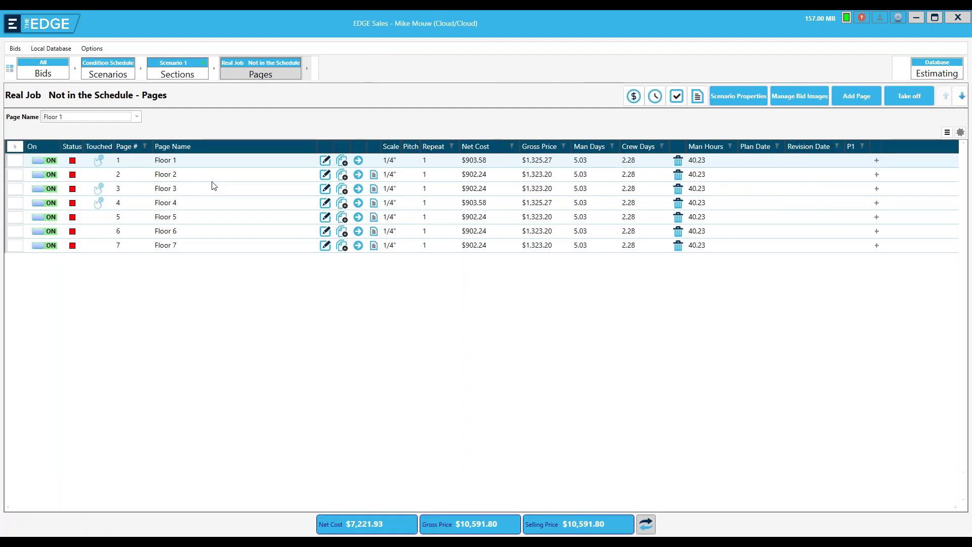
pyautogui.click(206, 193)
pyautogui.doubleClick(206, 194)
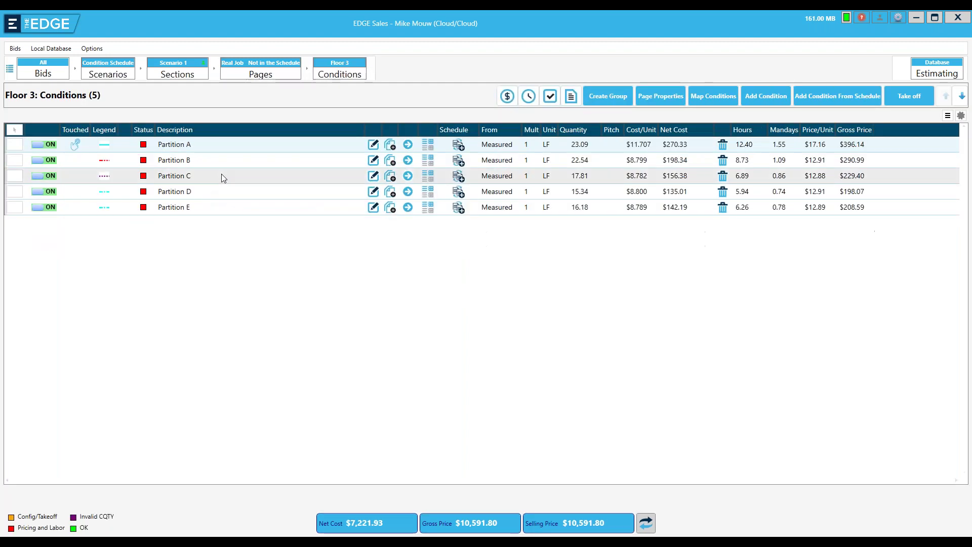
pyautogui.click(245, 74)
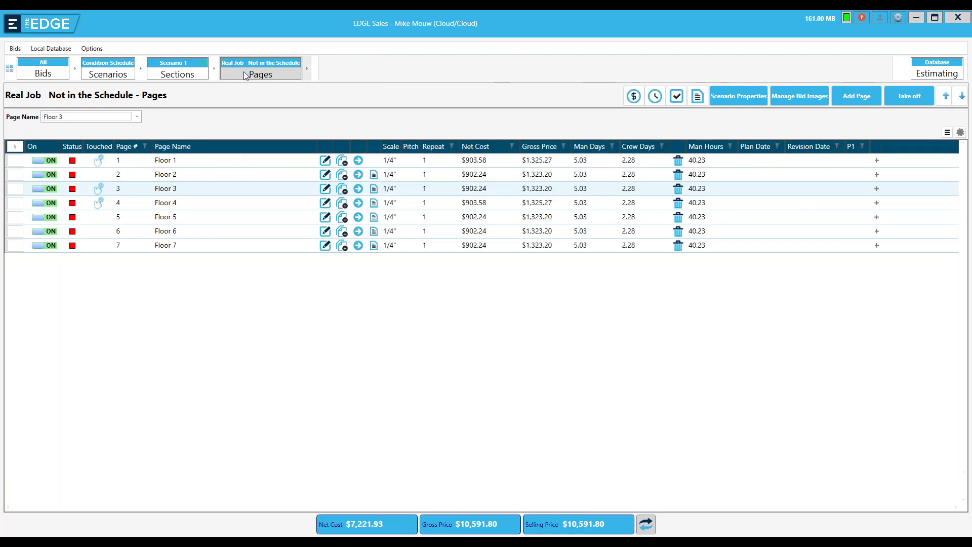
# - In Partition A on the Floor 2 page, set the stud centers to 16", gauge to 20 and length to 15'
pyautogui.click(209, 174)
pyautogui.doubleClick(208, 173)
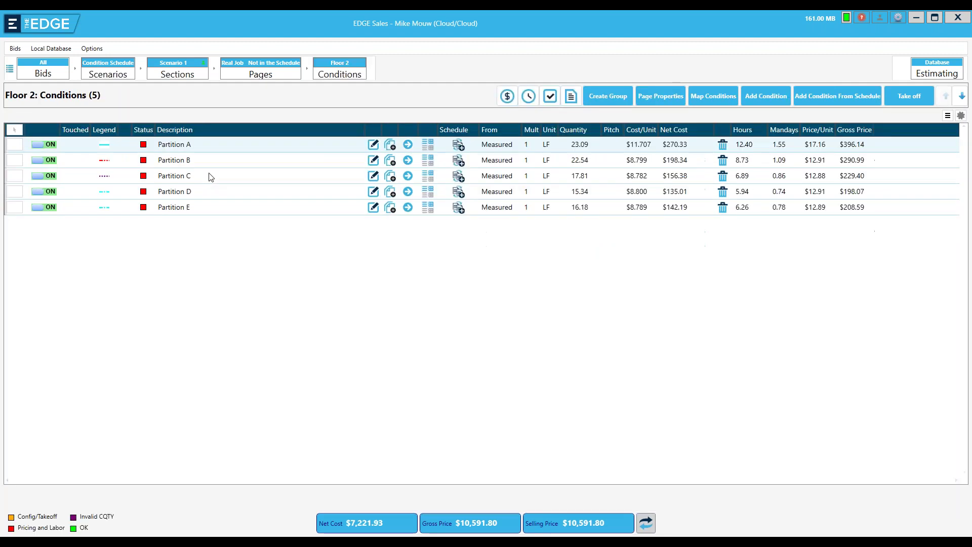
pyautogui.click(219, 149)
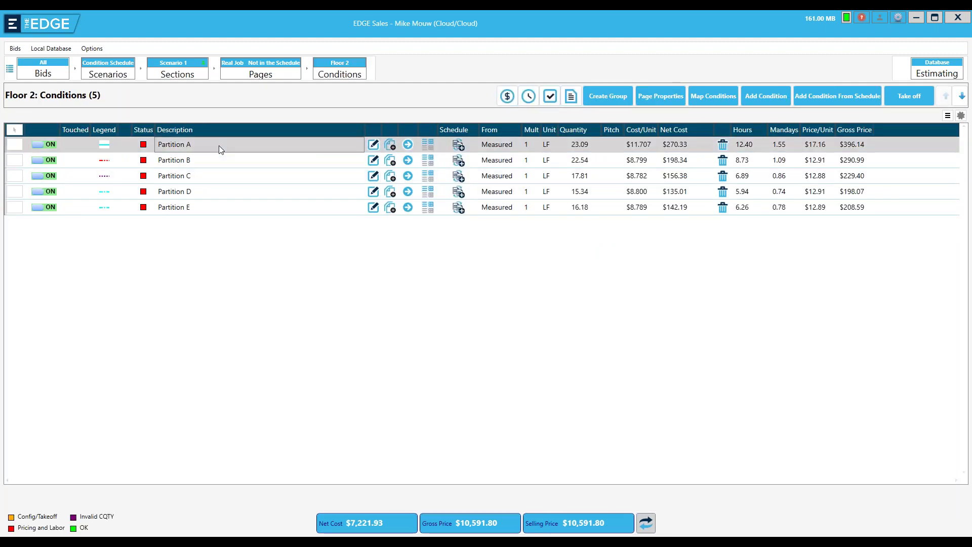
pyautogui.doubleClick(219, 148)
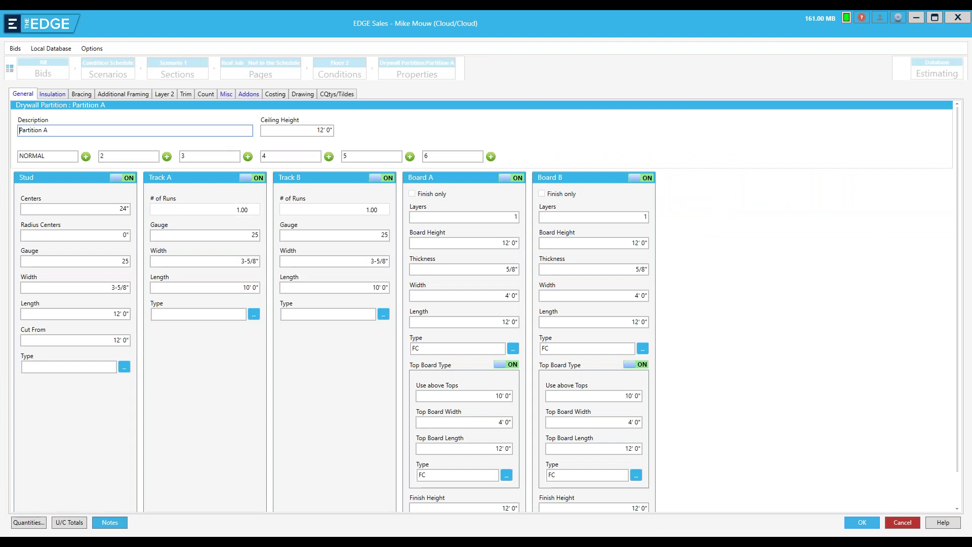
pyautogui.click(126, 209)
pyautogui.write('16')
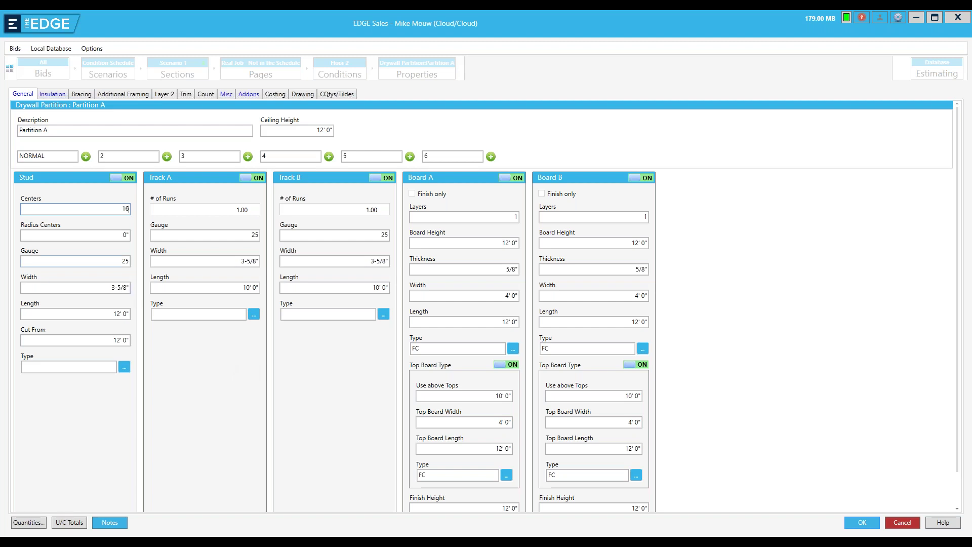
pyautogui.click(75, 260)
pyautogui.write('20')
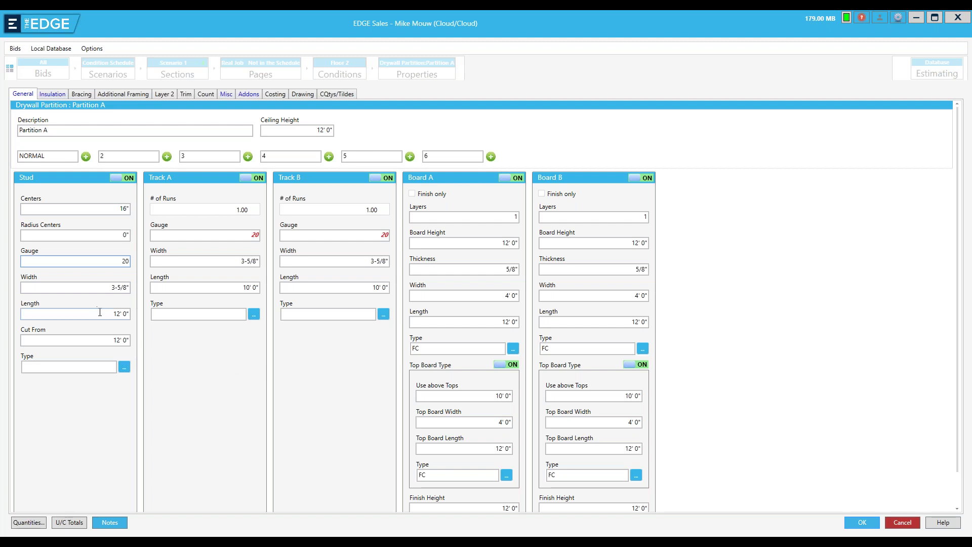
pyautogui.click(100, 312)
pyautogui.write('1')
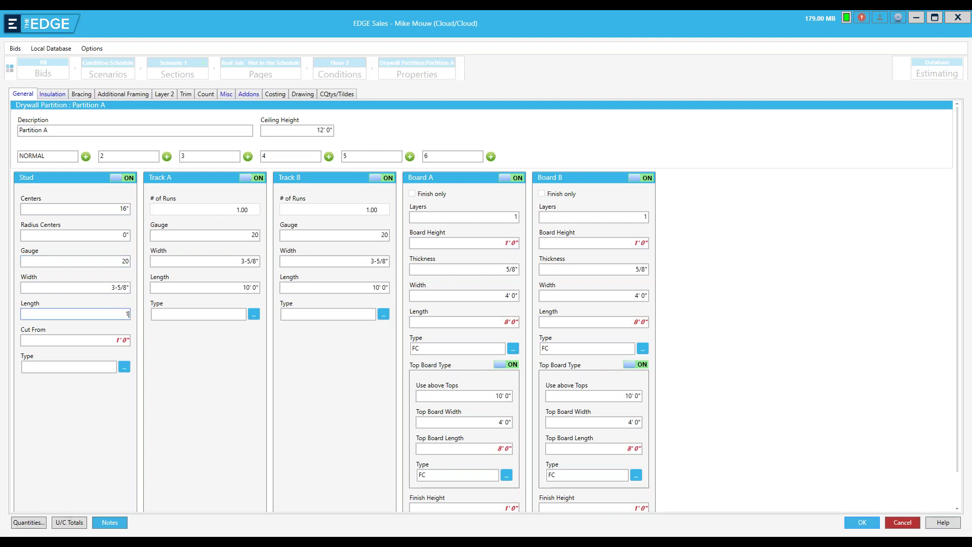
pyautogui.write('5')
# - Turn on Sound Caulking among Partition A's miscellaneous items, after reviewing its insulation, bracing and trim, and save the condition
pyautogui.click(59, 93)
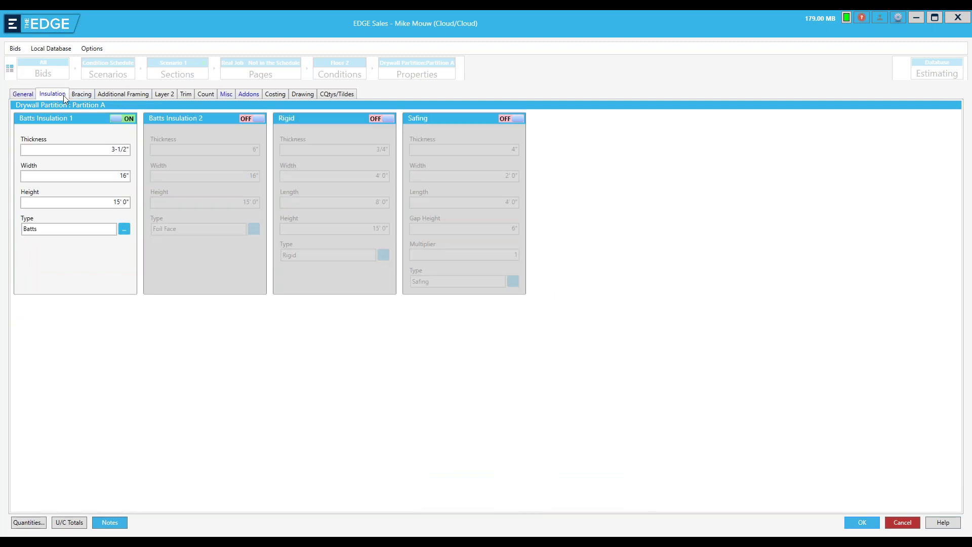
pyautogui.click(82, 98)
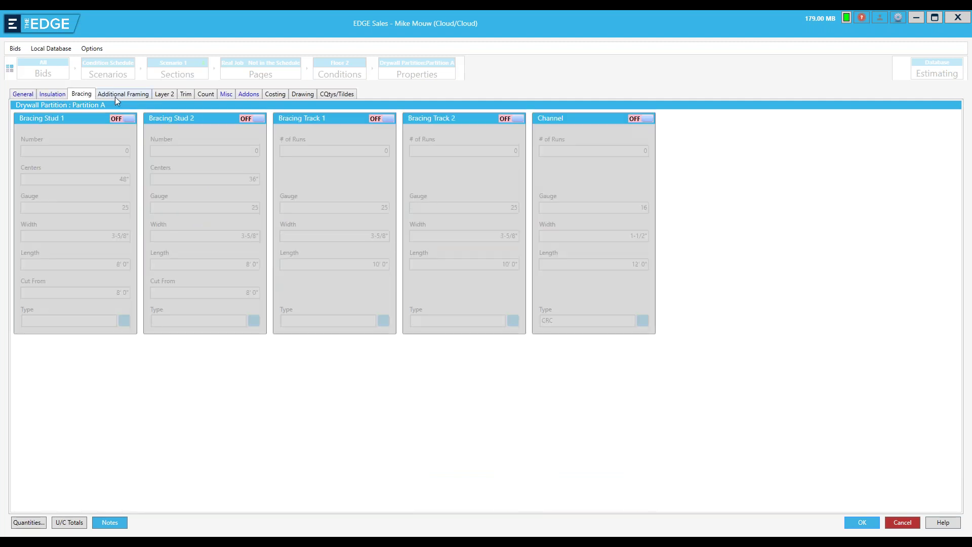
pyautogui.click(187, 94)
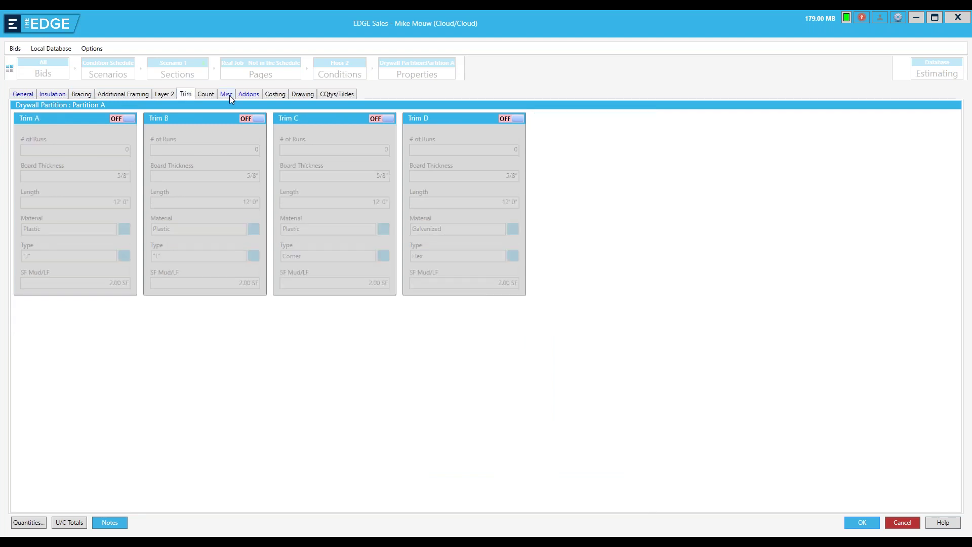
pyautogui.click(227, 95)
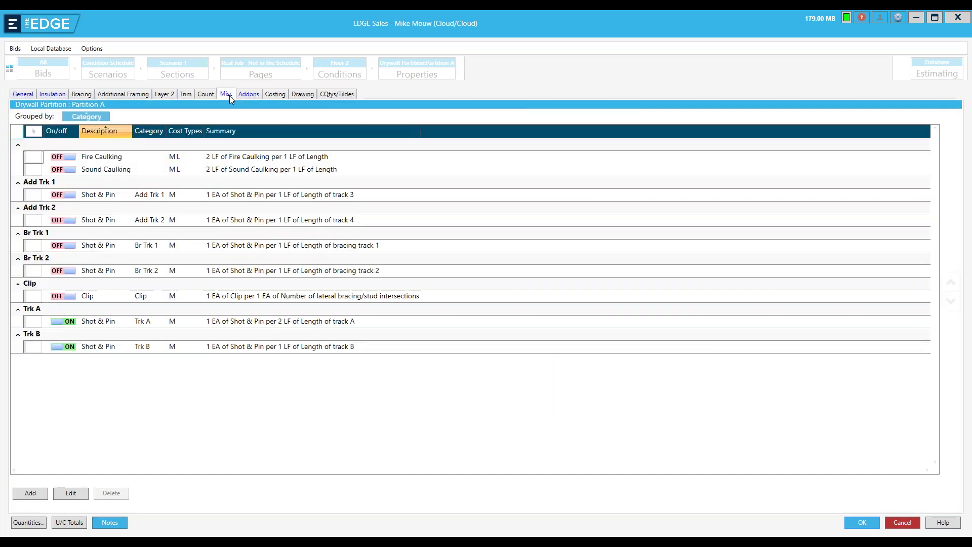
pyautogui.click(172, 160)
pyautogui.click(150, 170)
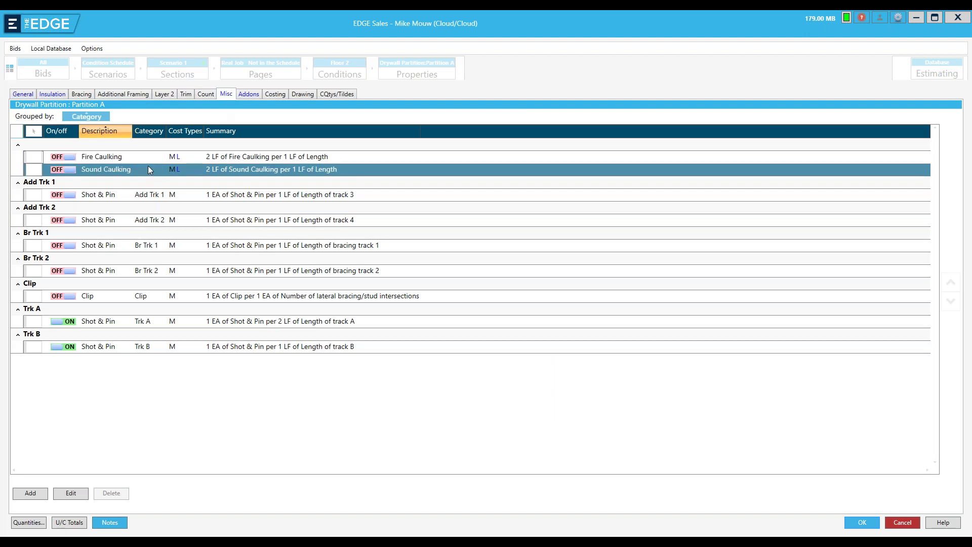
pyautogui.click(71, 170)
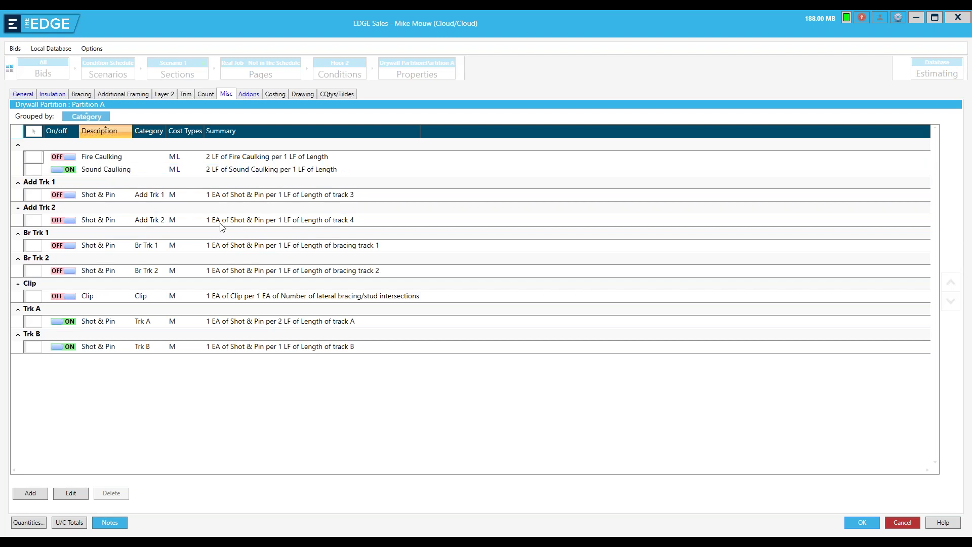
pyautogui.click(861, 523)
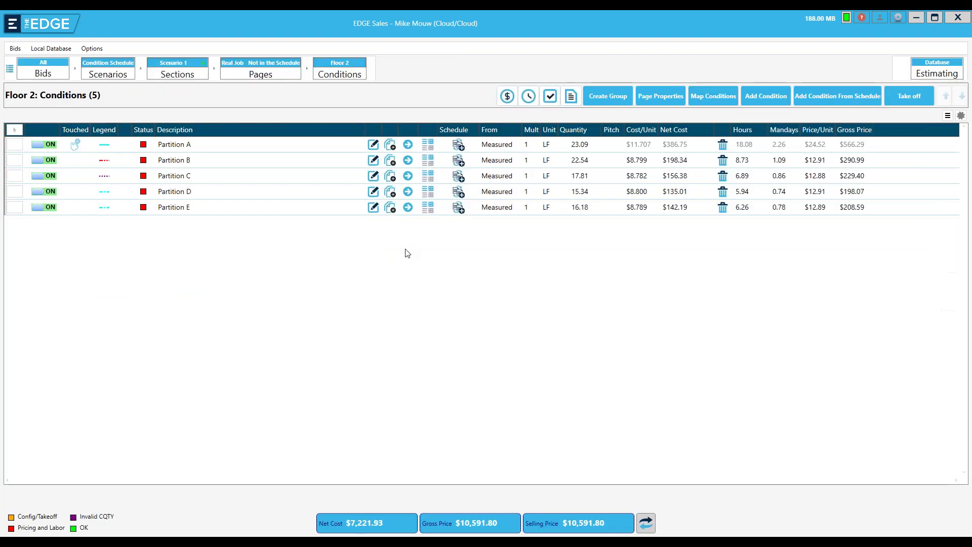
# - Open the conditions of the Floor 1 page in the Building 1 section
pyautogui.click(192, 76)
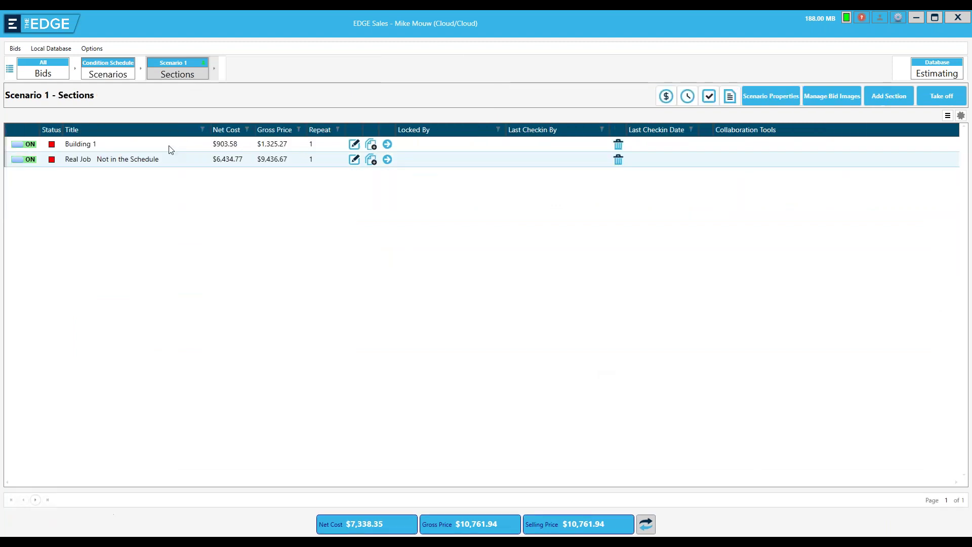
pyautogui.click(168, 151)
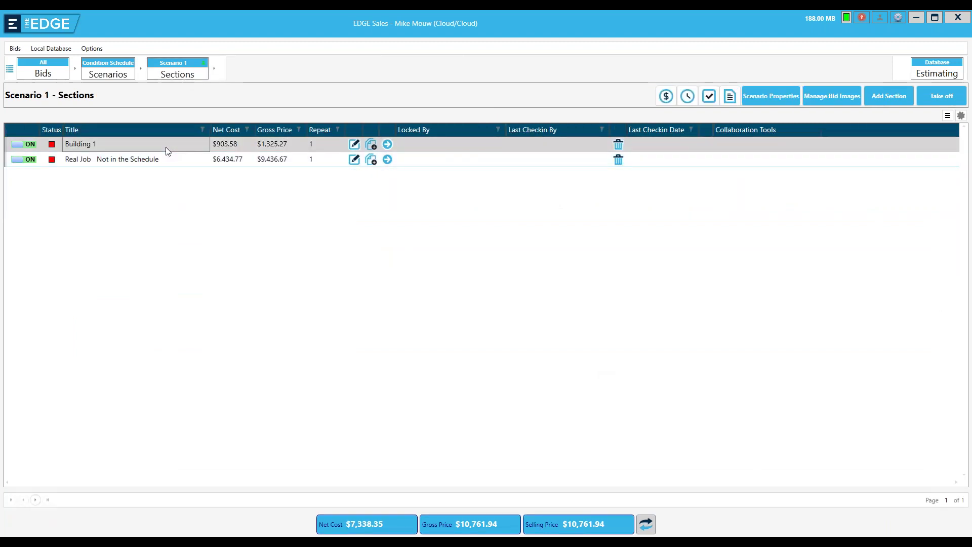
pyautogui.doubleClick(169, 149)
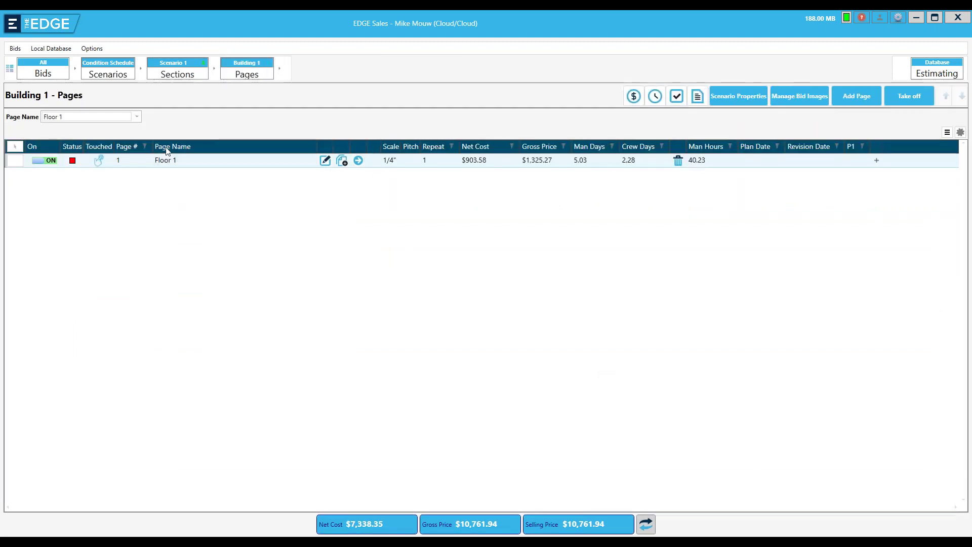
pyautogui.click(219, 161)
pyautogui.doubleClick(219, 161)
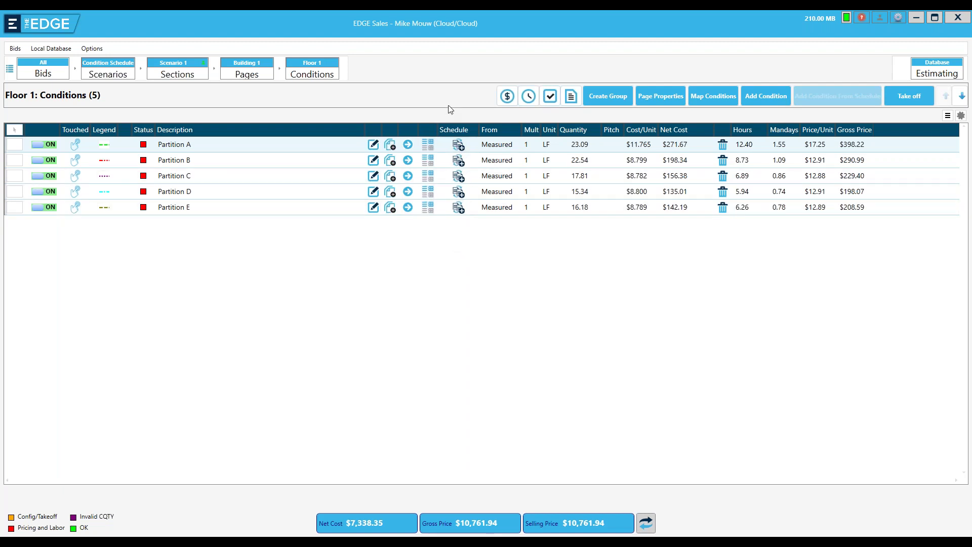
# - Check the "Use condition schedule" option in the program features preferences and save the preferences
pyautogui.click(93, 49)
pyautogui.click(101, 62)
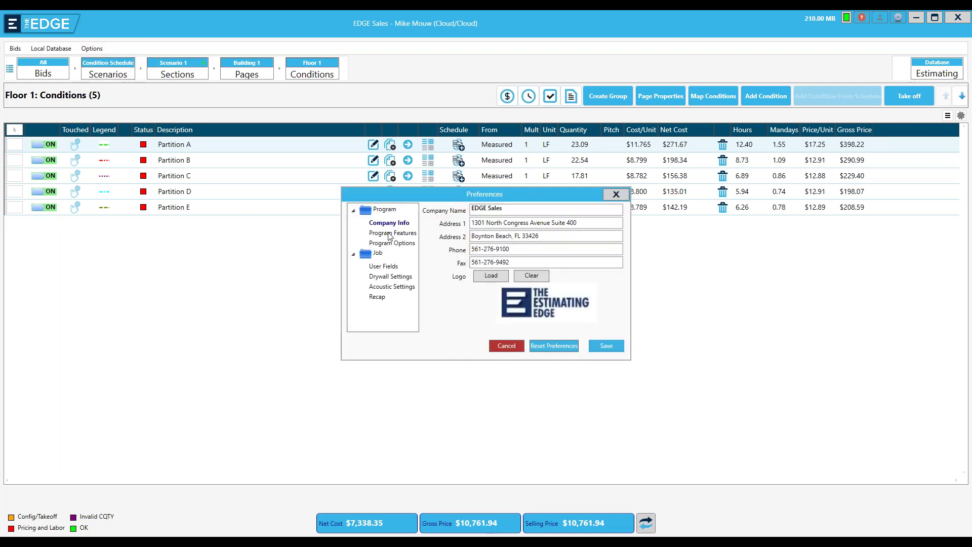
pyautogui.click(390, 234)
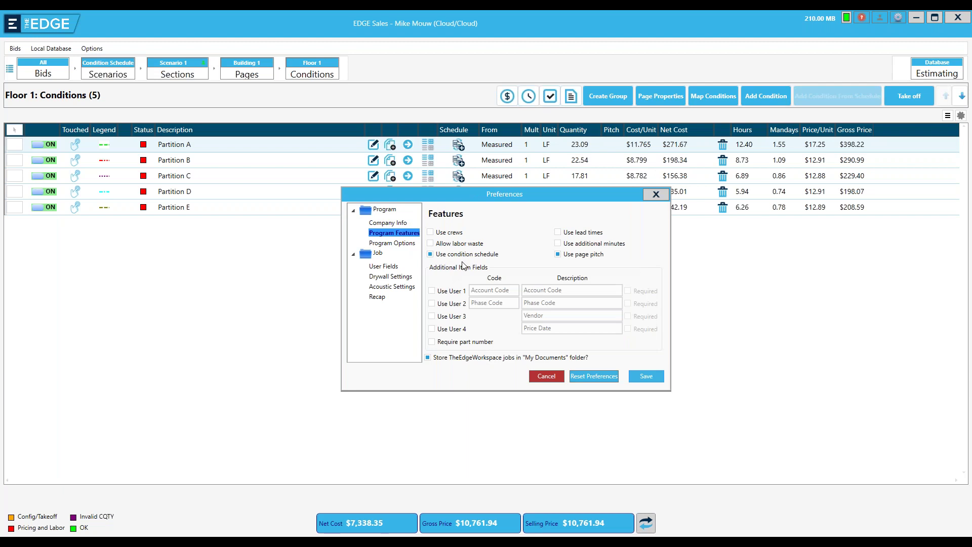
pyautogui.click(644, 381)
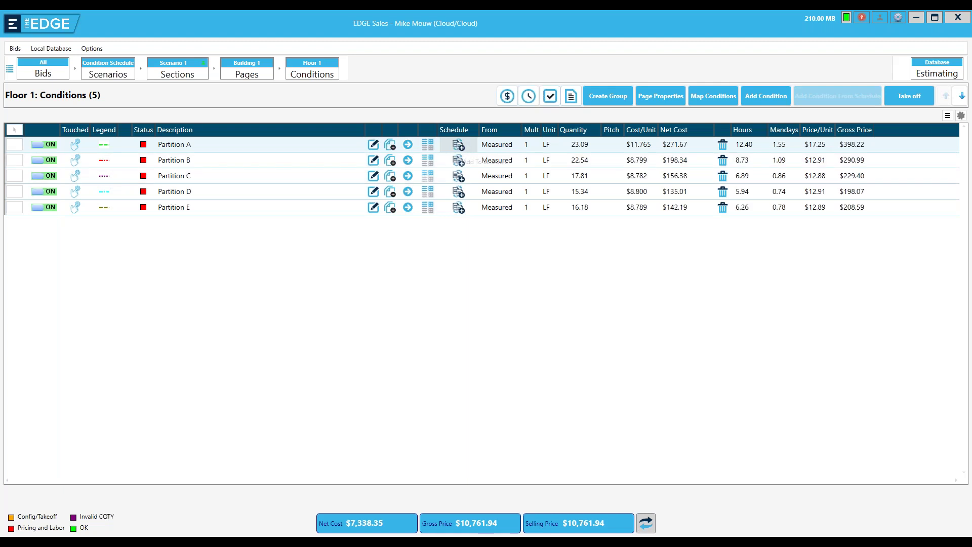
# - Add Partition A to the condition schedule and remove it again
pyautogui.click(458, 145)
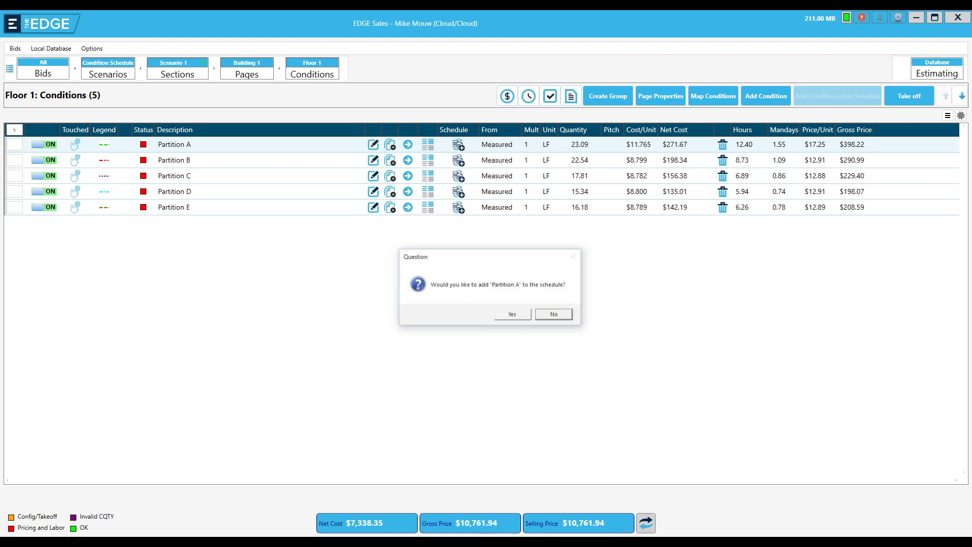
pyautogui.click(512, 315)
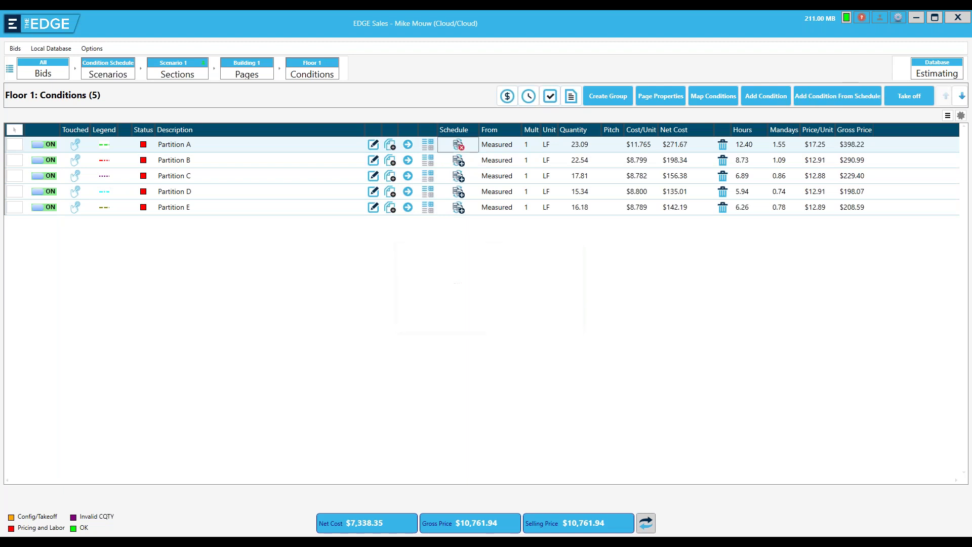
pyautogui.click(459, 145)
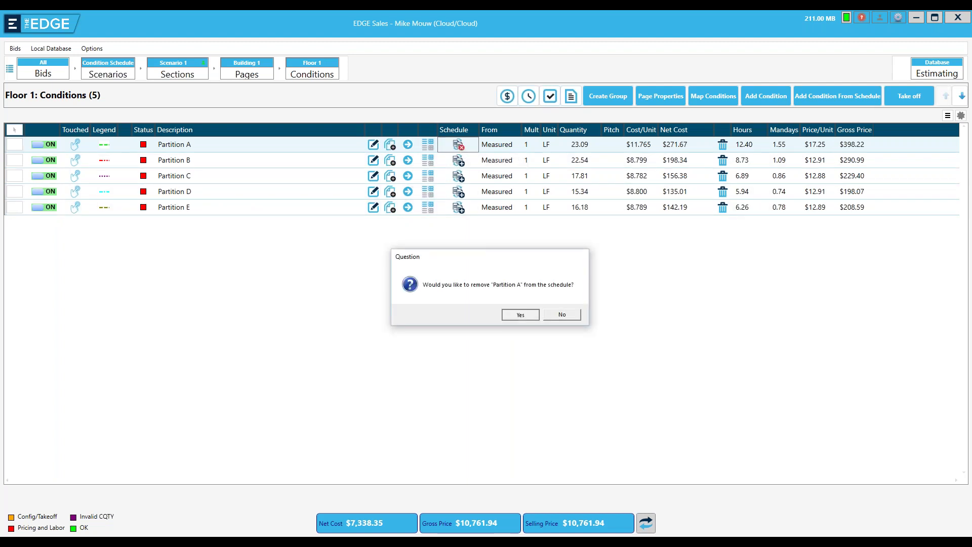
pyautogui.click(520, 314)
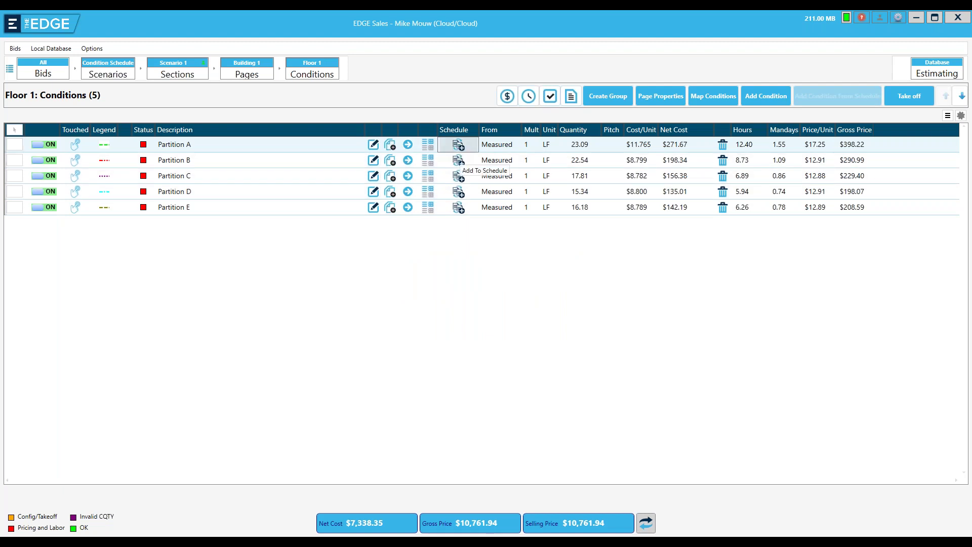
# - Add Partitions A, B, C, D and E of Floor 1 to the condition schedule and review Building 1's schedule list
pyautogui.click(459, 174)
pyautogui.press('Return')
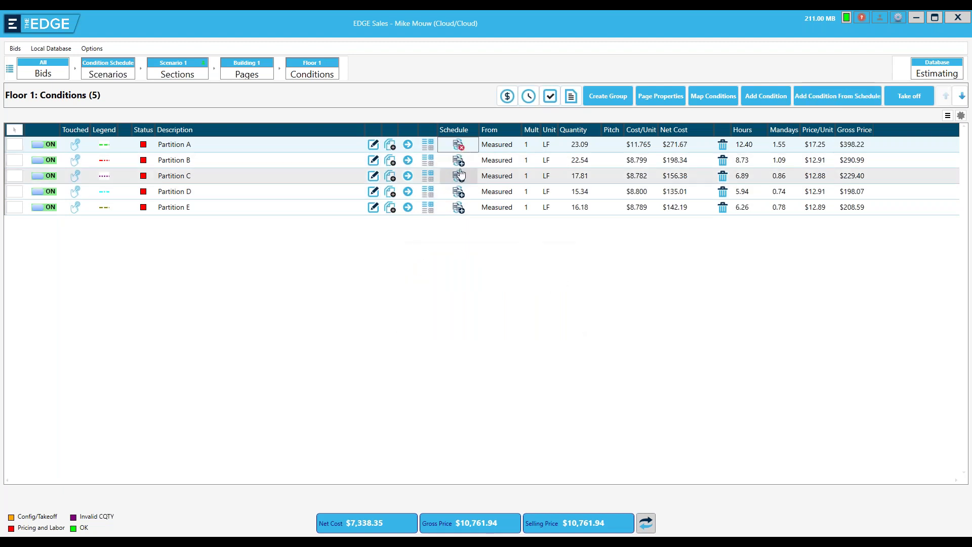
pyautogui.click(461, 173)
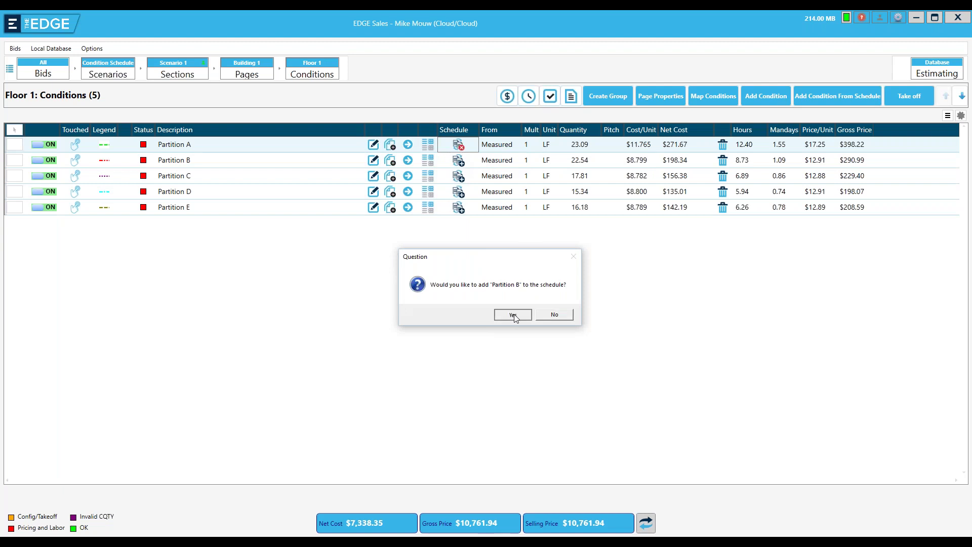
pyautogui.click(513, 315)
pyautogui.click(456, 182)
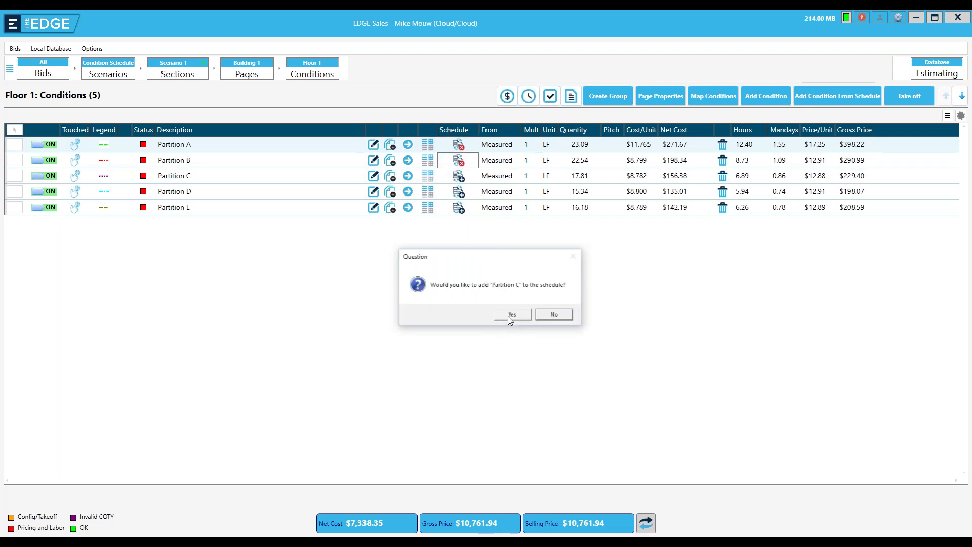
pyautogui.click(509, 315)
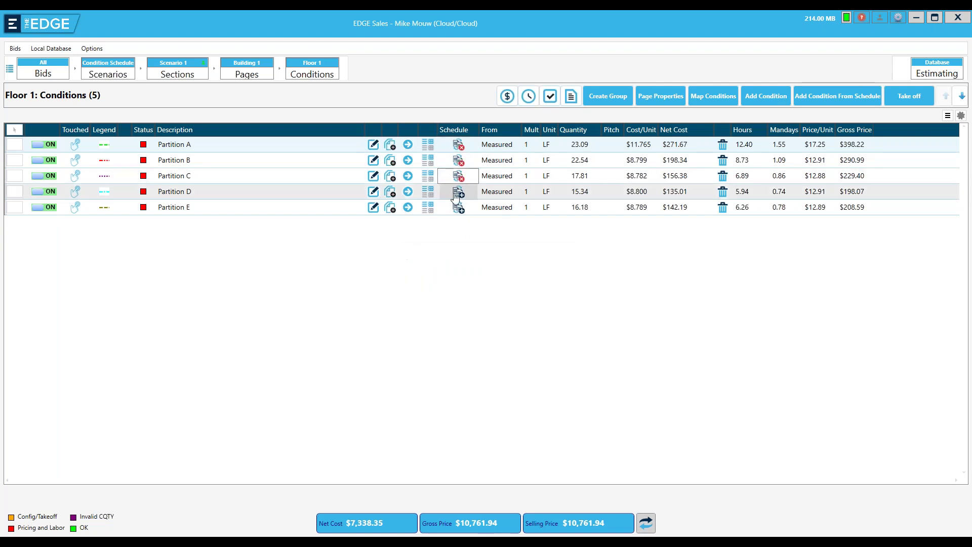
pyautogui.click(456, 195)
pyautogui.click(511, 313)
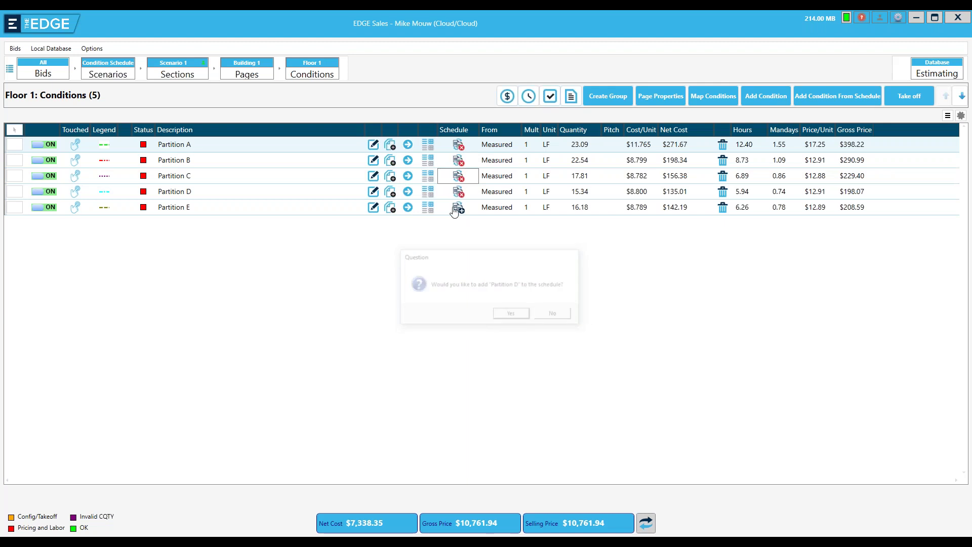
pyautogui.click(456, 210)
pyautogui.click(506, 318)
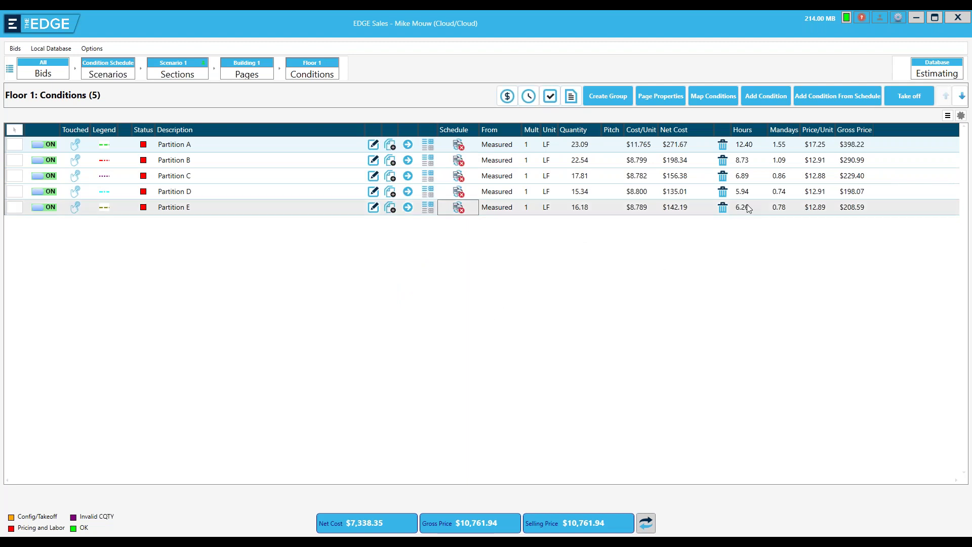
pyautogui.click(835, 96)
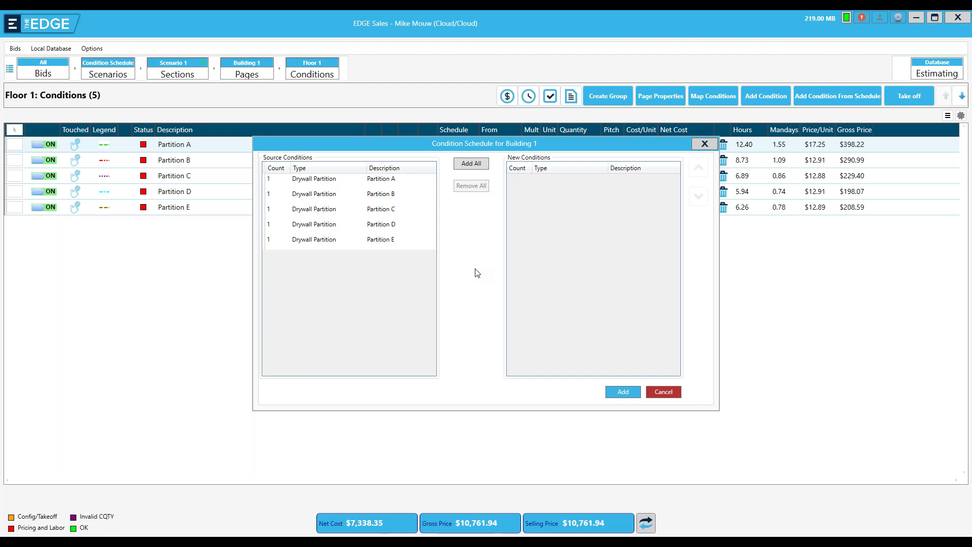
pyautogui.click(663, 393)
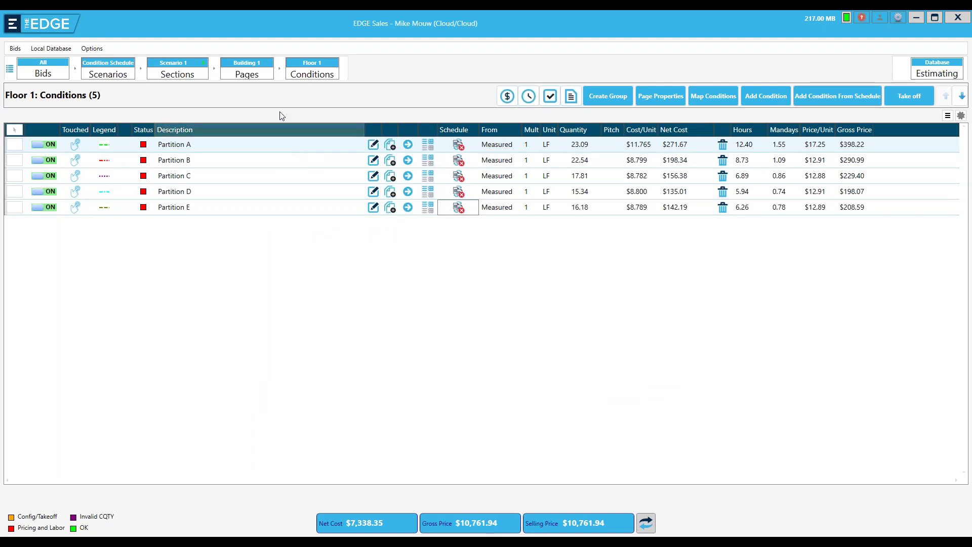
# - Copy Building 1's Floor 1 page as a new page titled Floor 2, with none of the copy options enabled
pyautogui.click(256, 75)
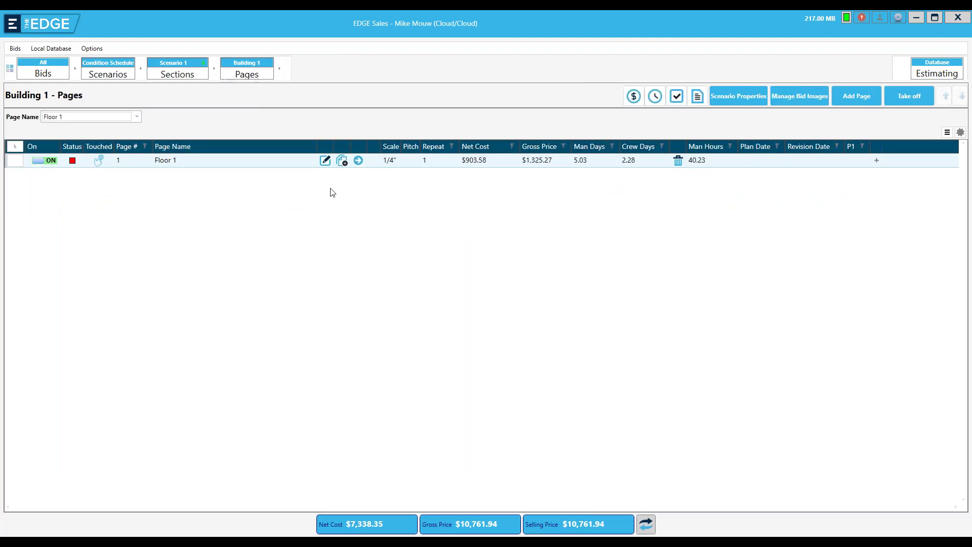
pyautogui.click(343, 162)
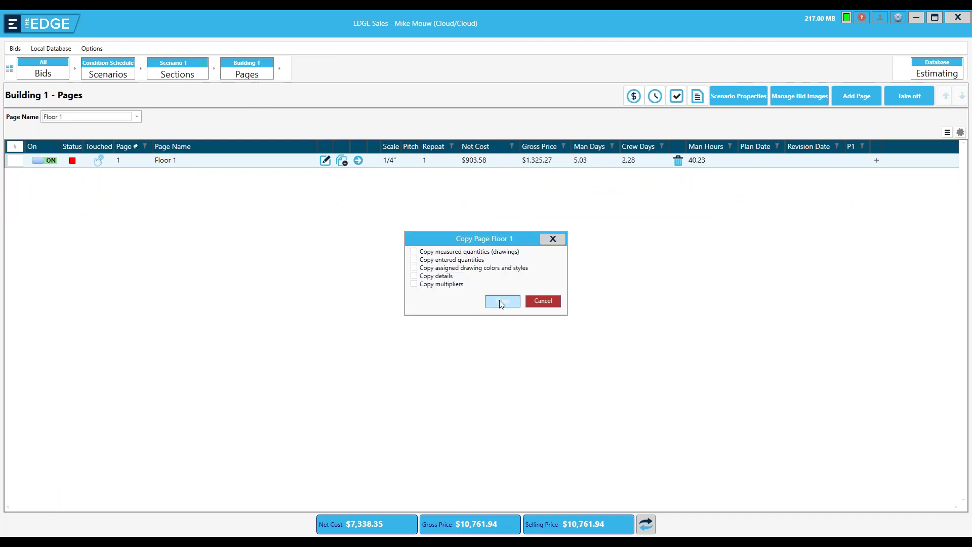
pyautogui.click(502, 301)
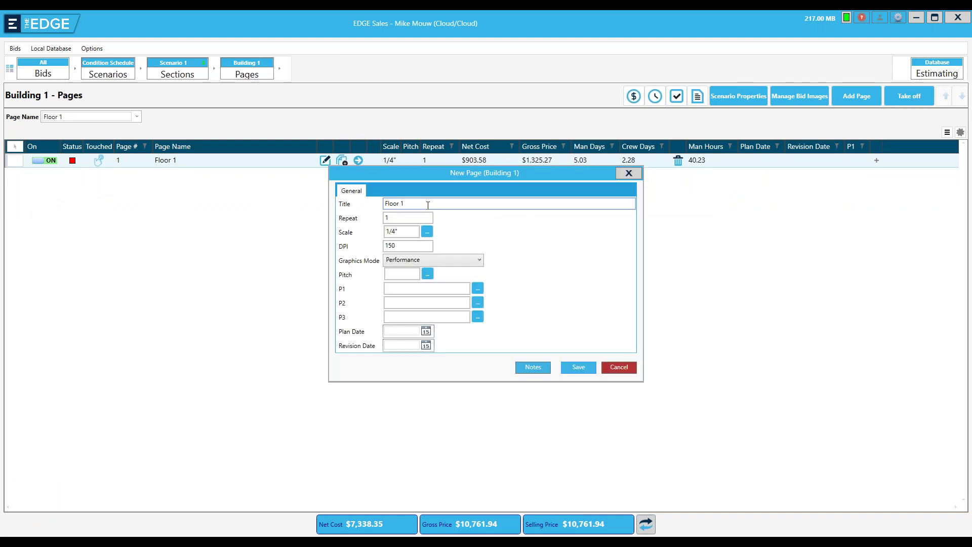
pyautogui.press('BackSpace')
pyautogui.write('2')
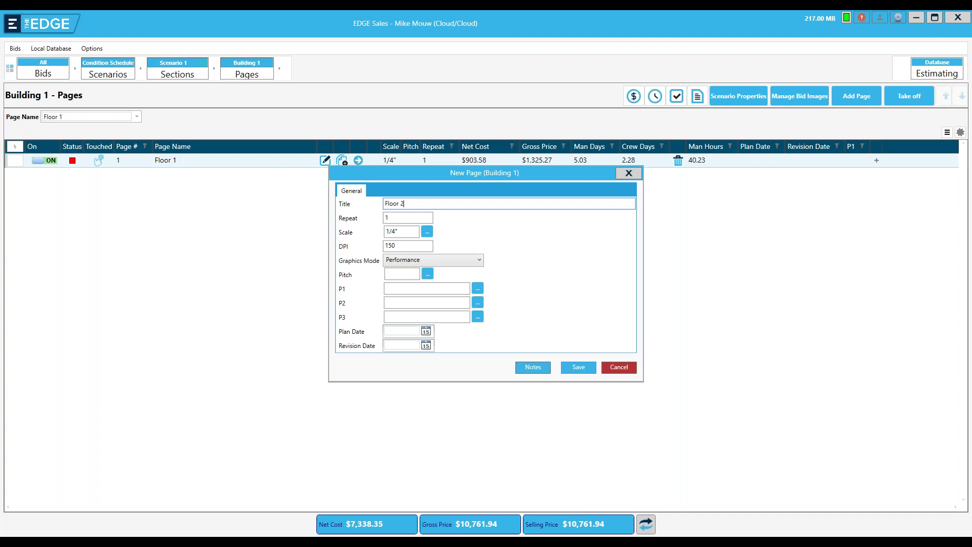
pyautogui.click(579, 368)
# - Open the conditions of the Floor 2 page and review the conditions listed in Building 1's schedule
pyautogui.click(398, 176)
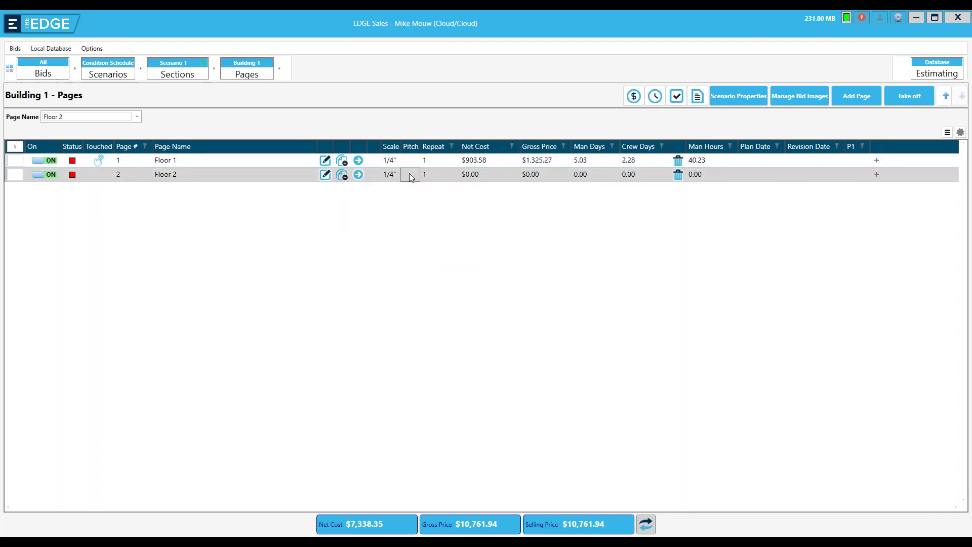
pyautogui.doubleClick(409, 173)
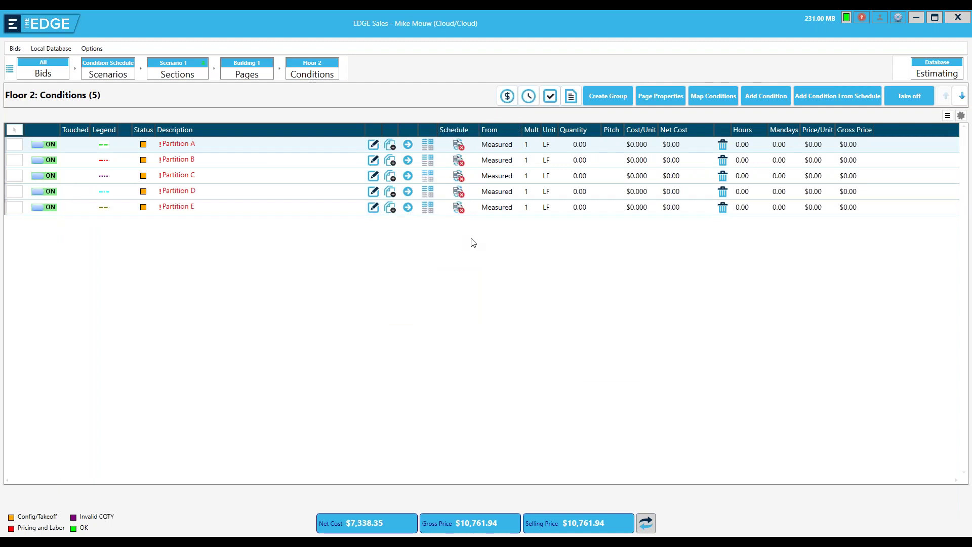
pyautogui.click(837, 98)
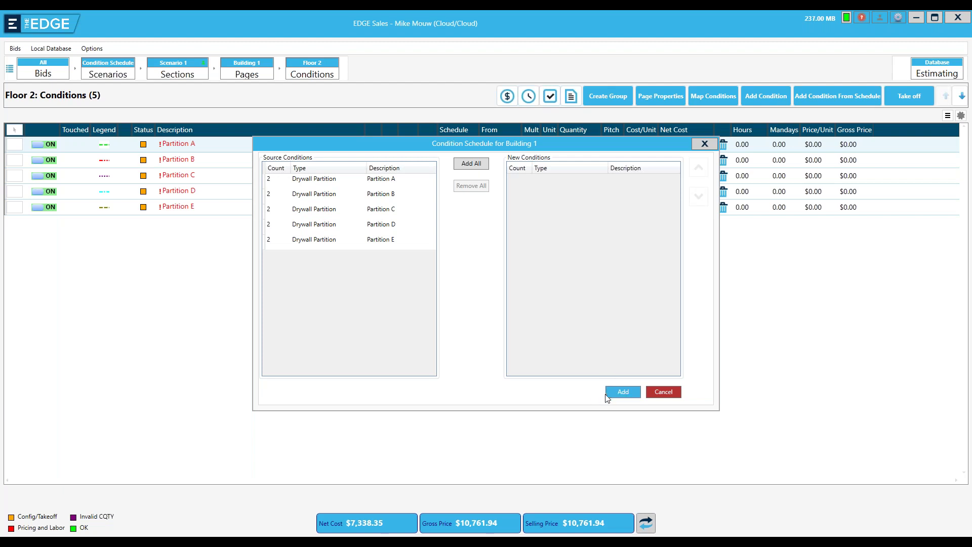
pyautogui.click(660, 393)
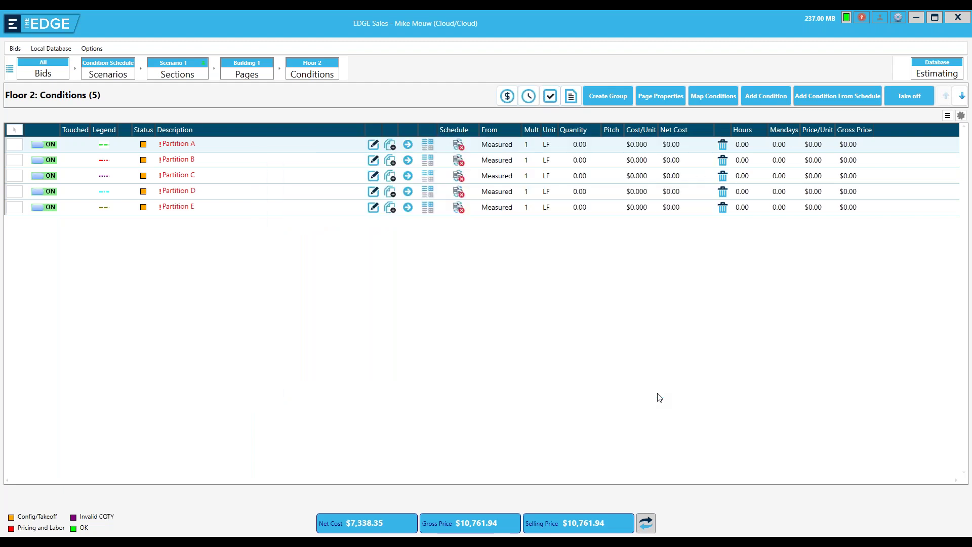
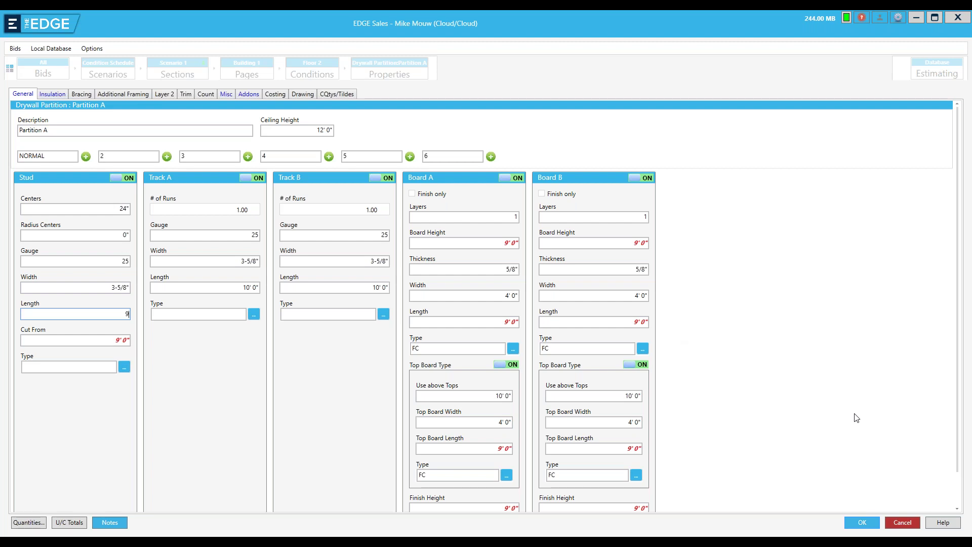
# - Set the stud length of Floor 2's Partition A to 9' and apply the change to the schedule and all linked conditions
pyautogui.click(864, 524)
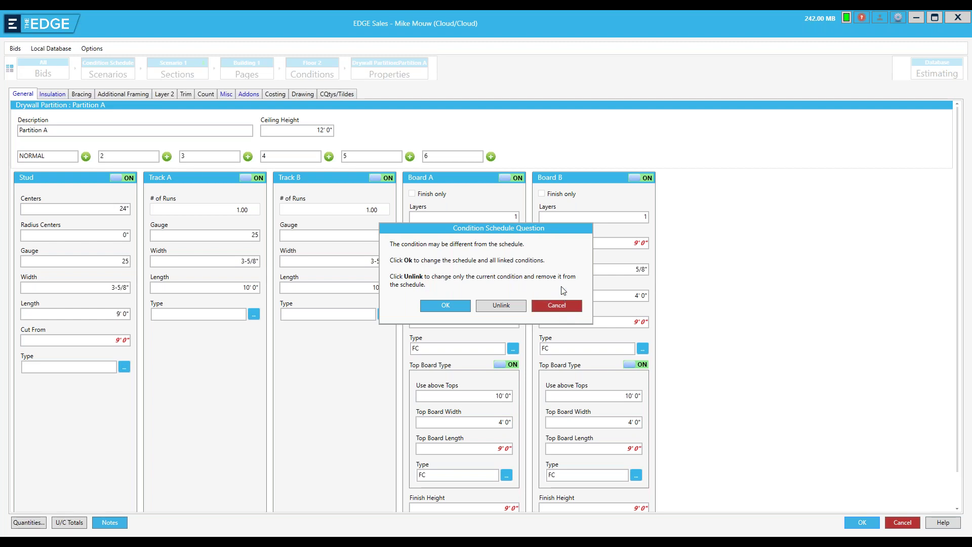
pyautogui.click(445, 305)
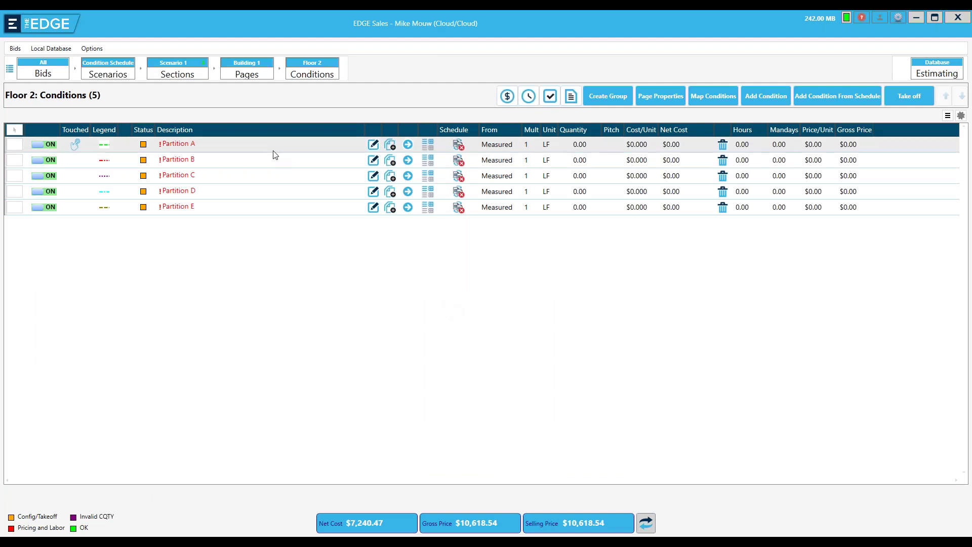
# - Open the properties of Partition A on the Floor 1 page to check its stud and board dimensions
pyautogui.click(244, 73)
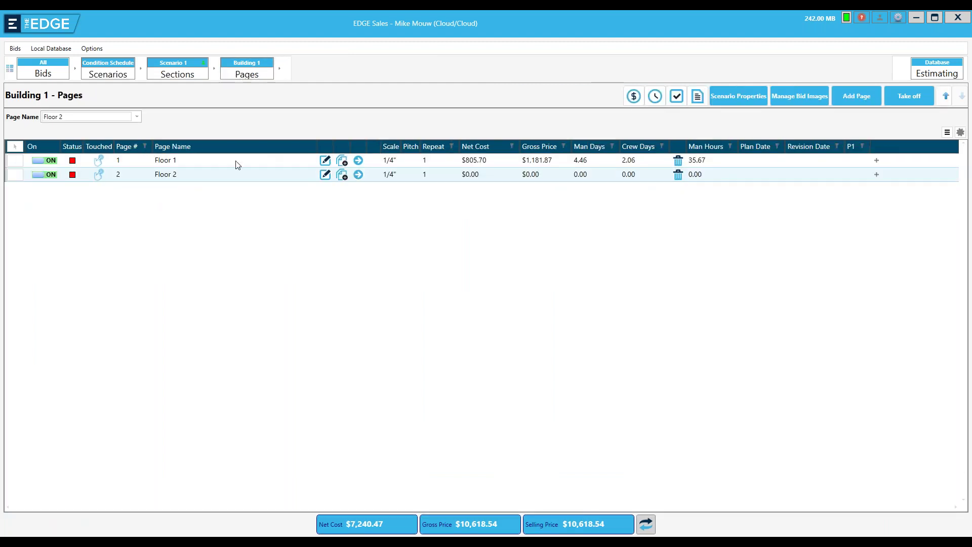
pyautogui.click(237, 163)
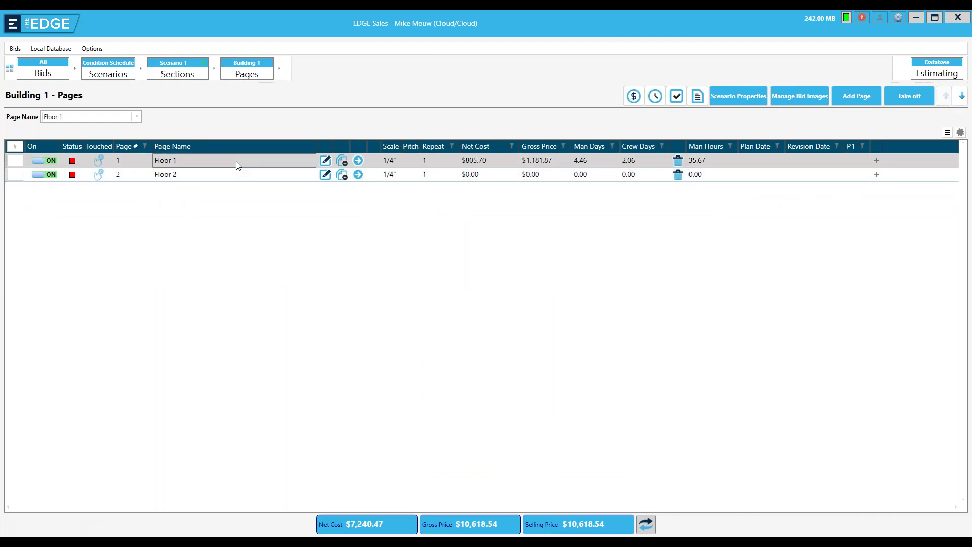
pyautogui.doubleClick(236, 161)
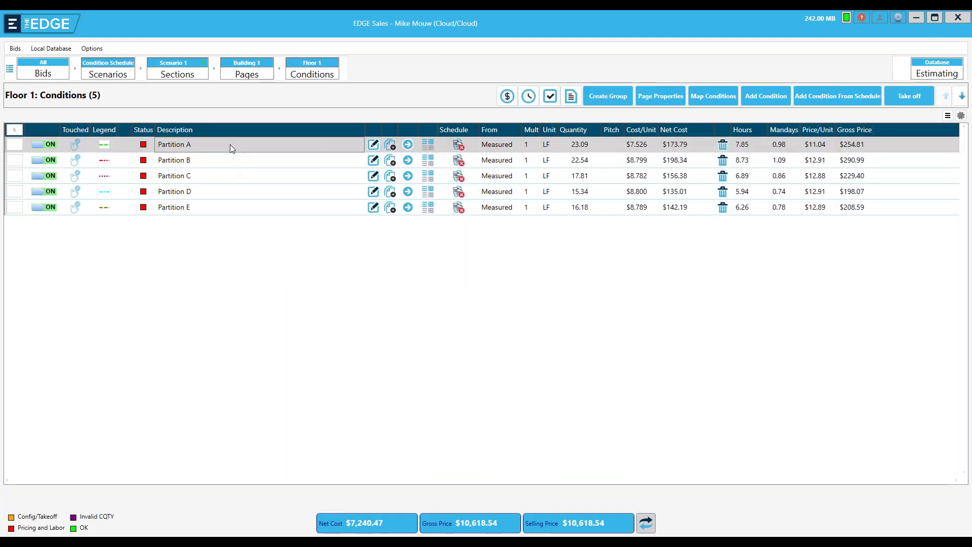
pyautogui.doubleClick(230, 146)
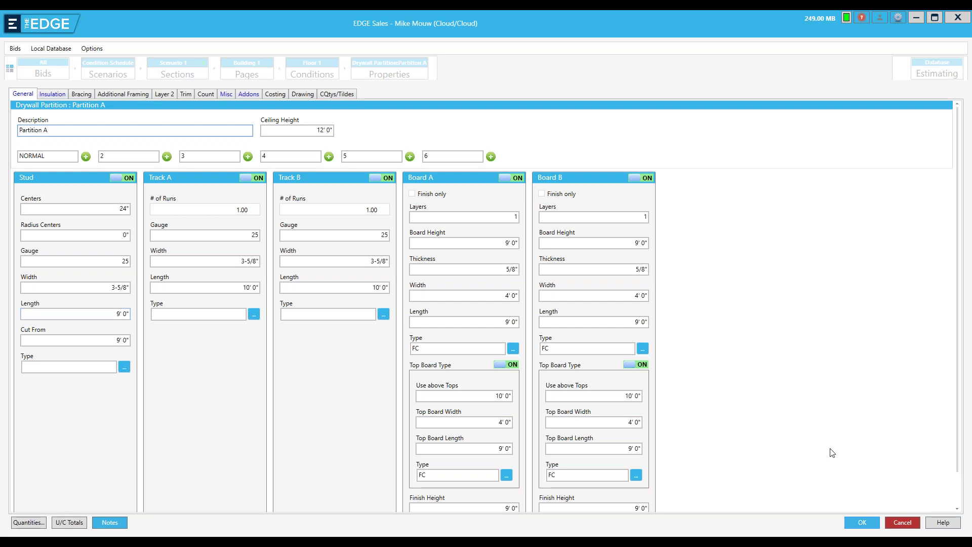
# - Save Floor 1's Partition A to the schedule and all linked conditions, and review Building 1's condition schedule
pyautogui.click(864, 526)
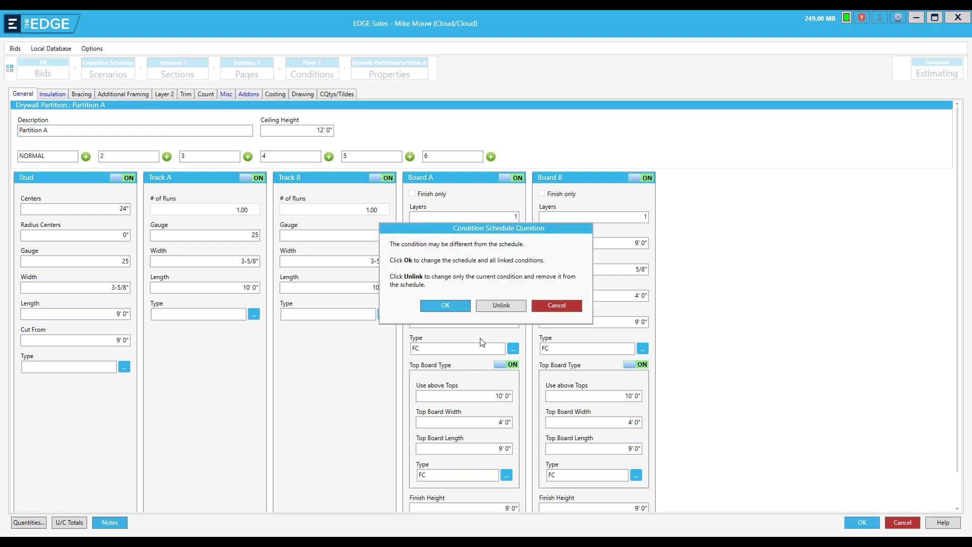
pyautogui.click(453, 309)
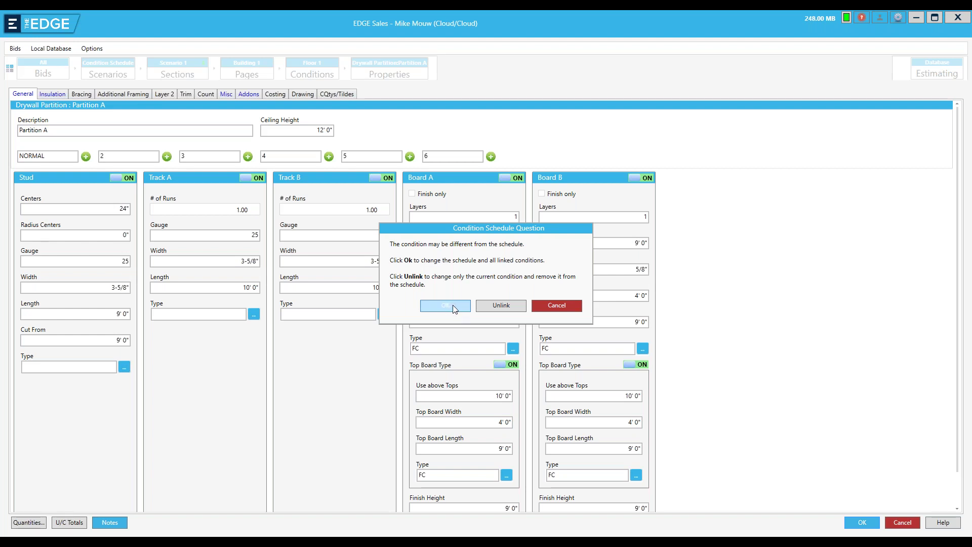
pyautogui.click(446, 306)
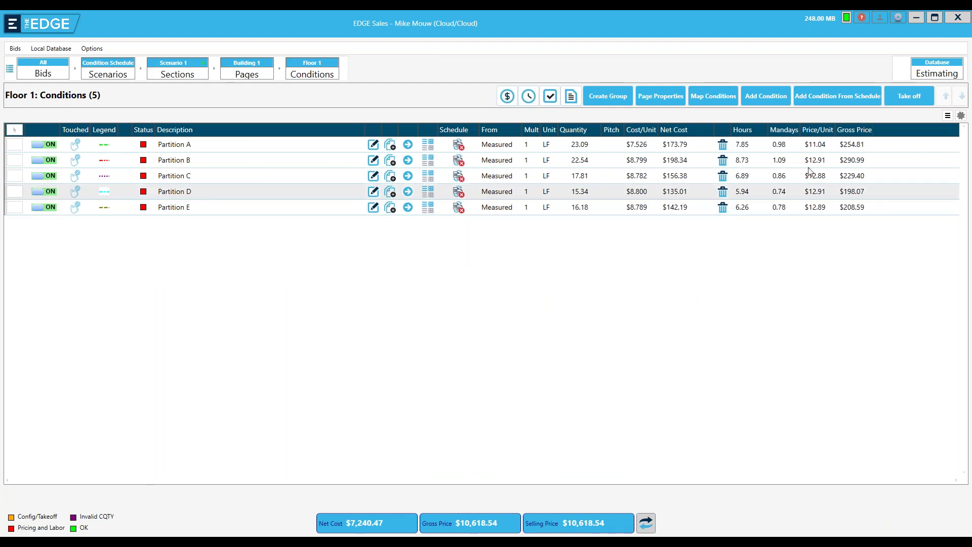
pyautogui.click(838, 96)
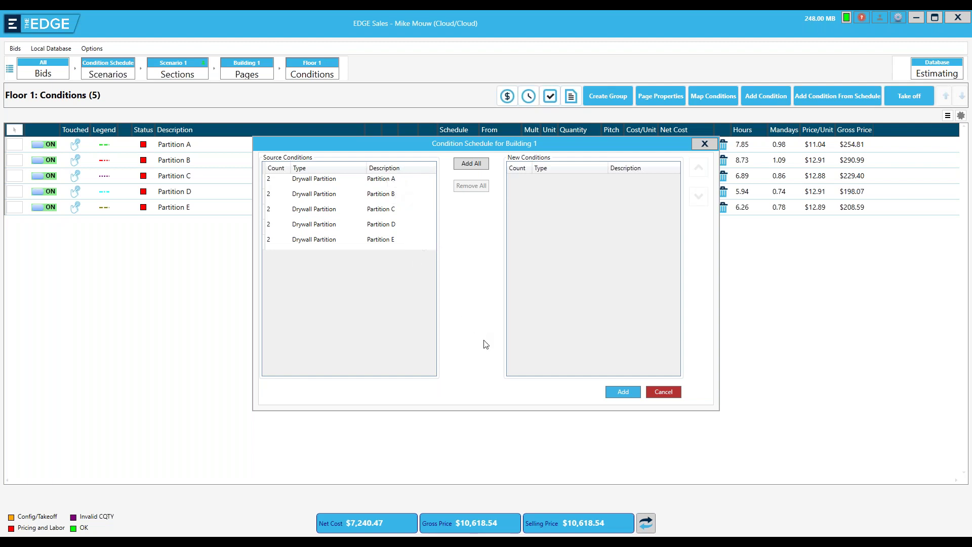
pyautogui.click(668, 392)
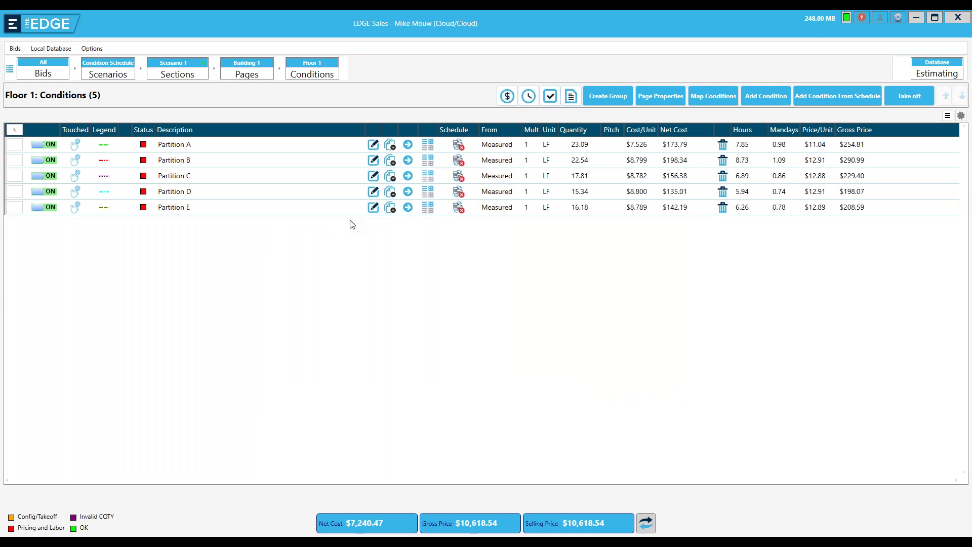
# - Copy Partition E as a new condition named Partition F with 24" stud centers and a 14' stud length
pyautogui.click(324, 205)
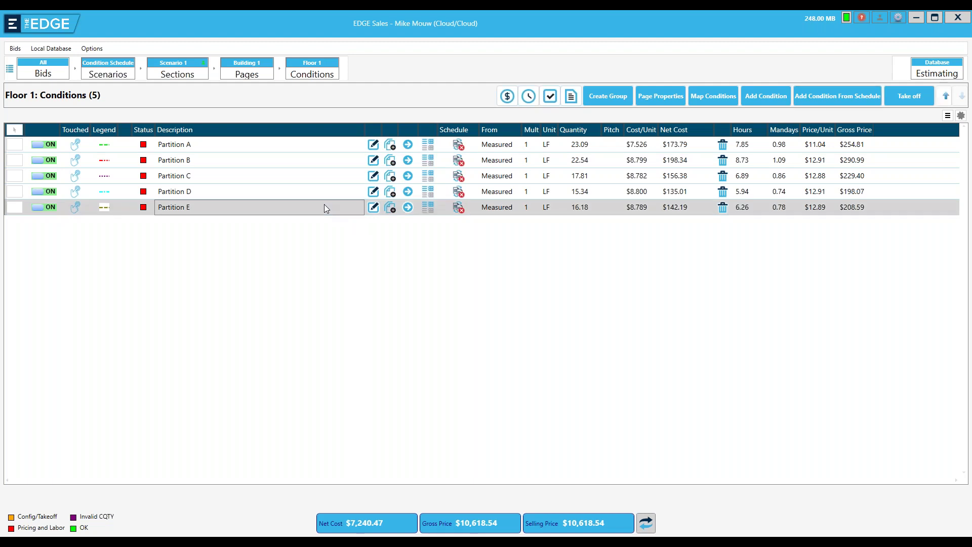
pyautogui.click(392, 210)
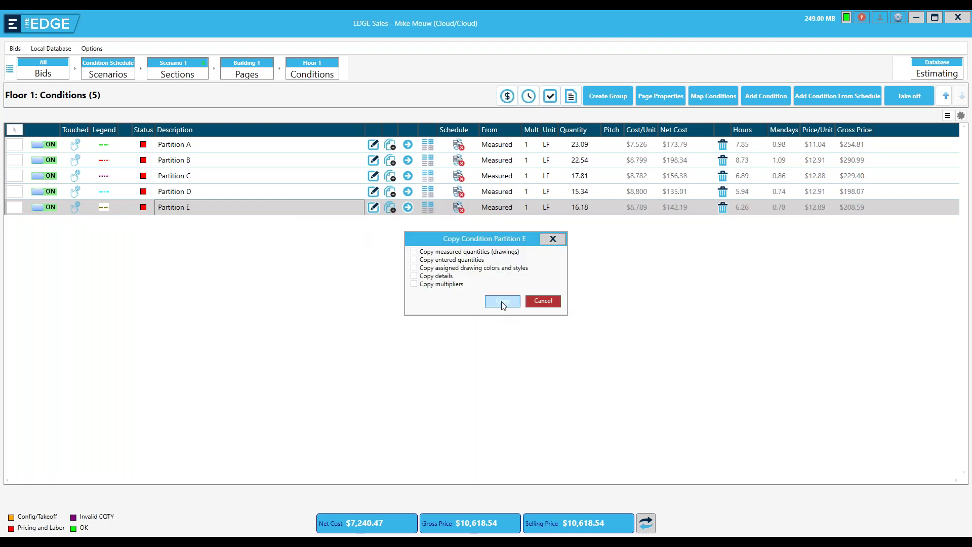
pyautogui.click(503, 304)
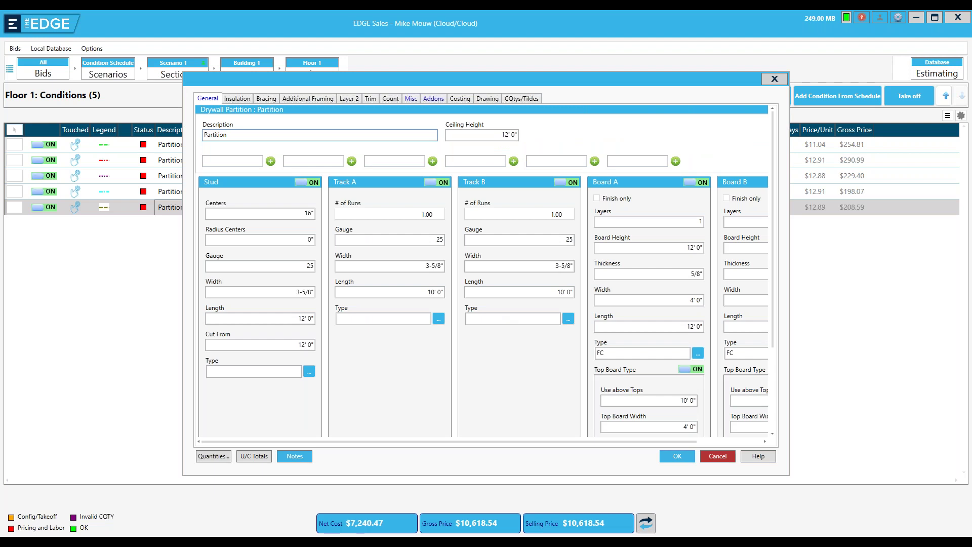
pyautogui.click(294, 218)
pyautogui.write('24')
pyautogui.click(309, 318)
pyautogui.write('14')
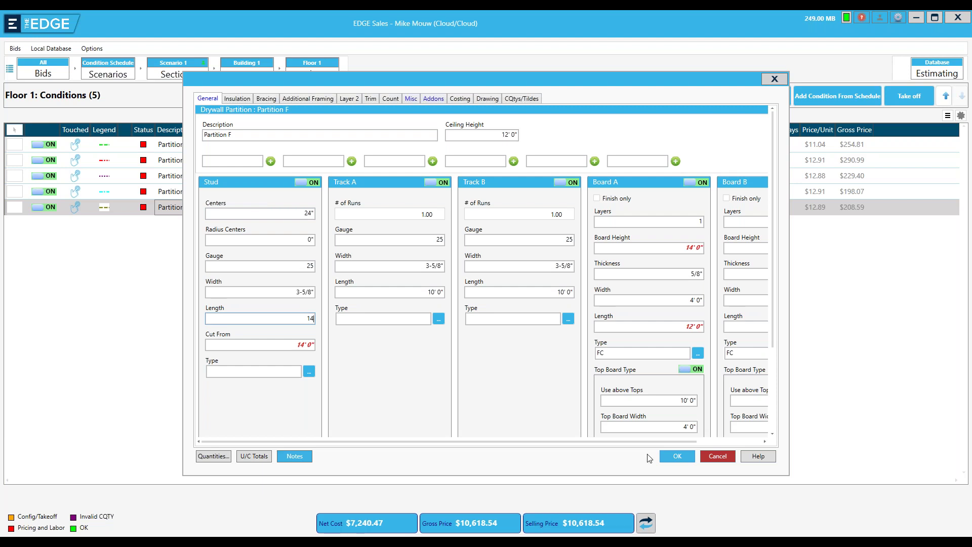
# - Save Partition F unlinked from the condition schedule and select it in the Floor 1 conditions
pyautogui.click(676, 457)
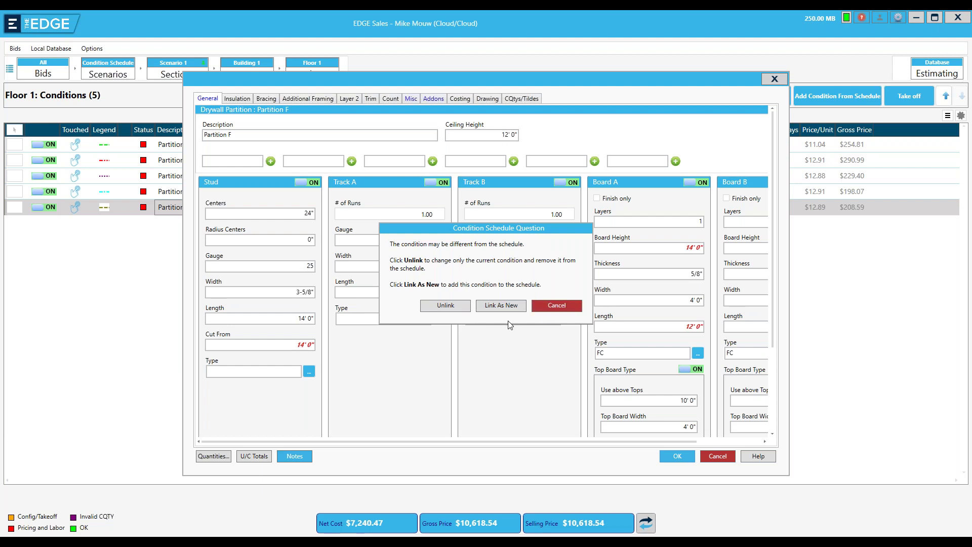
pyautogui.click(446, 305)
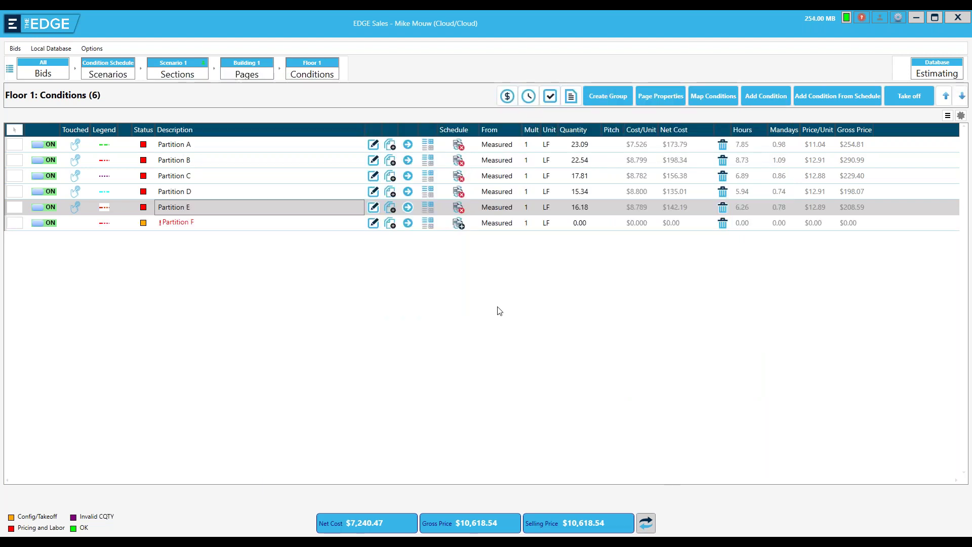
pyautogui.click(329, 224)
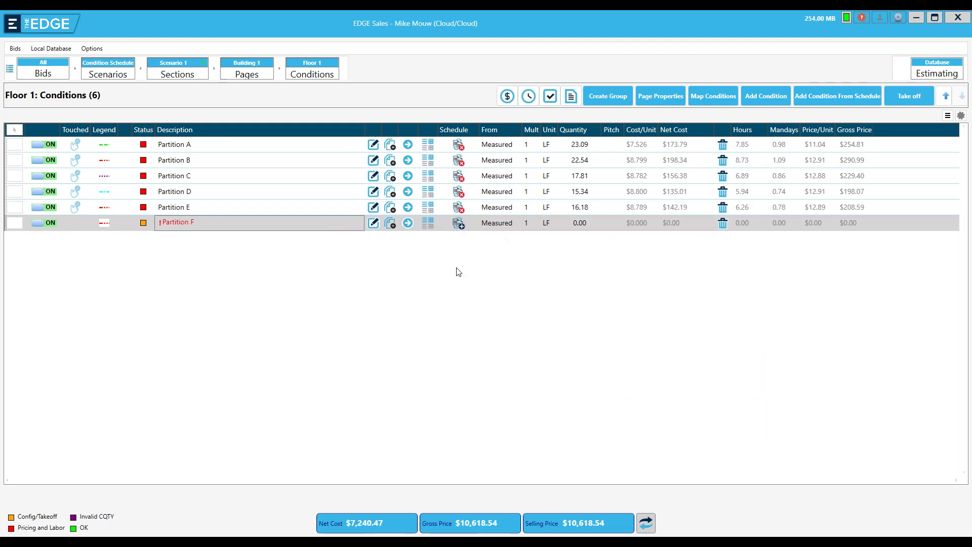
# - Copy Partition E as a new condition named Partition G with 24" stud centers and a 20' stud length
pyautogui.click(462, 229)
pyautogui.click(311, 206)
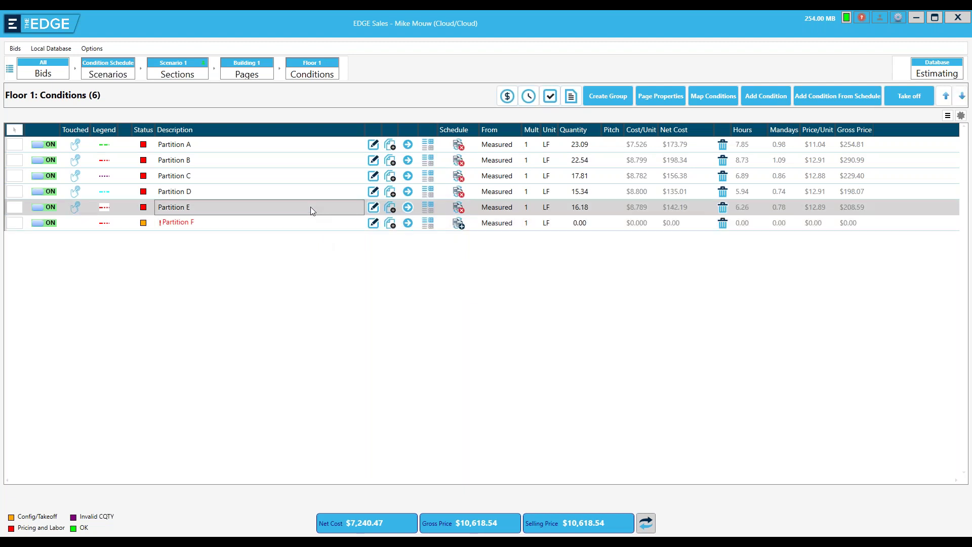
pyautogui.click(390, 210)
pyautogui.click(503, 306)
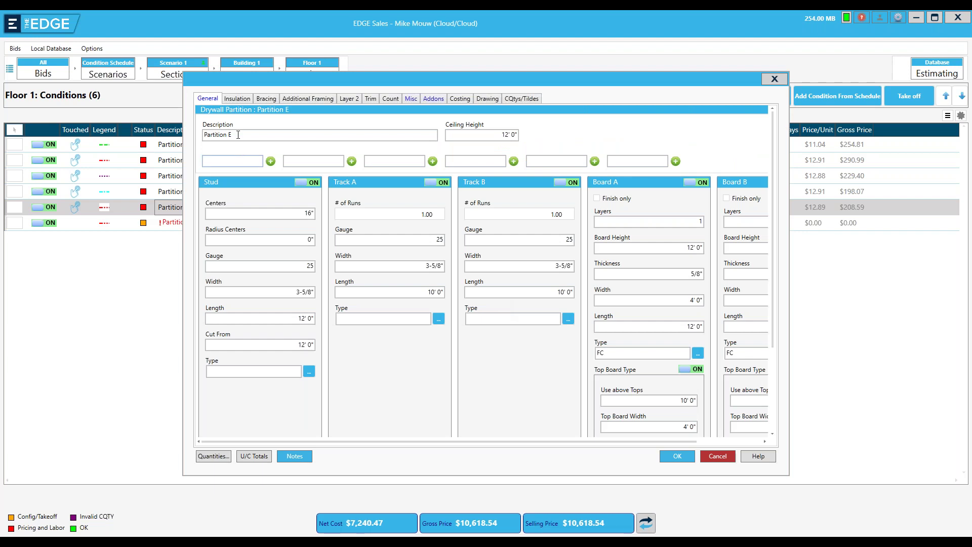
pyautogui.click(238, 134)
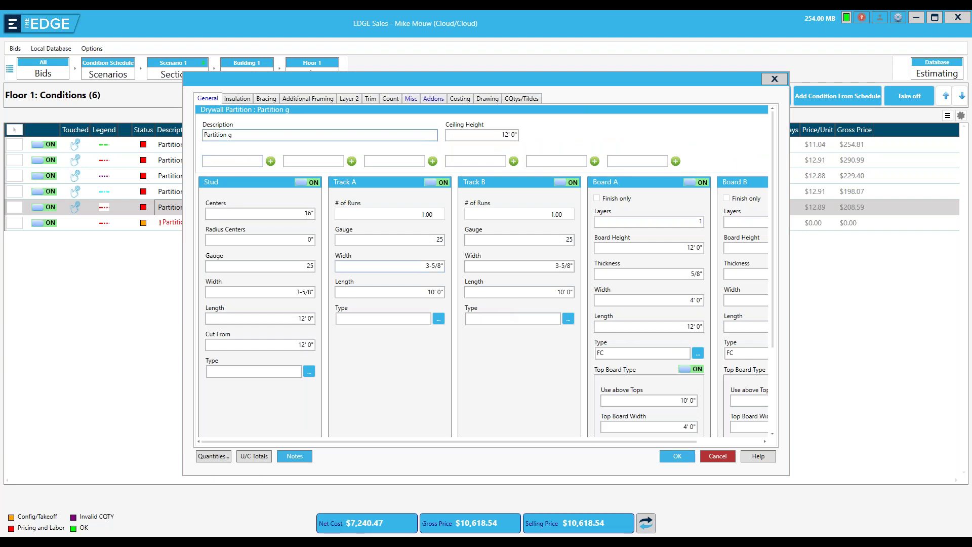
pyautogui.press('BackSpace')
pyautogui.write('G')
pyautogui.click(309, 214)
pyautogui.write('24')
pyautogui.click(260, 318)
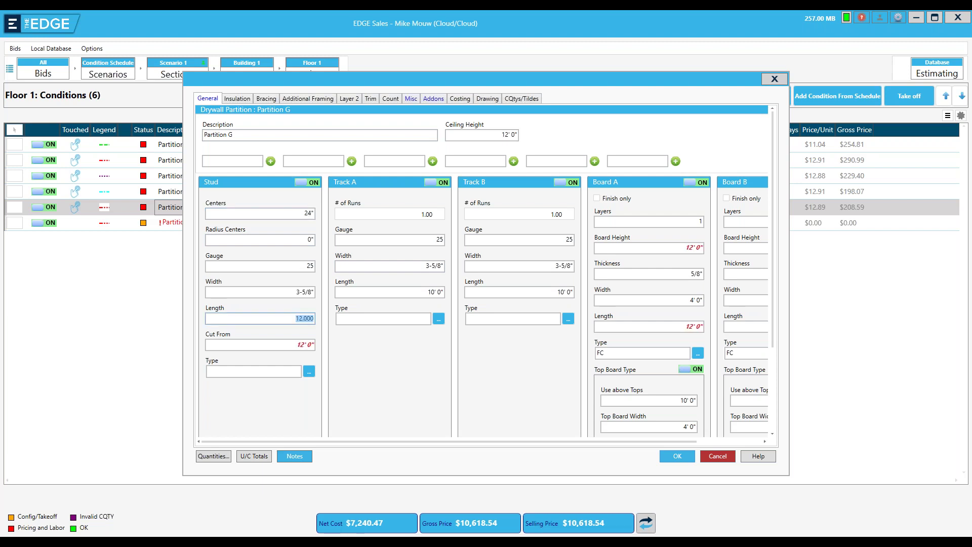
pyautogui.write('20')
# - Save Partition G linked to the condition schedule as a new condition
pyautogui.click(410, 98)
pyautogui.click(685, 455)
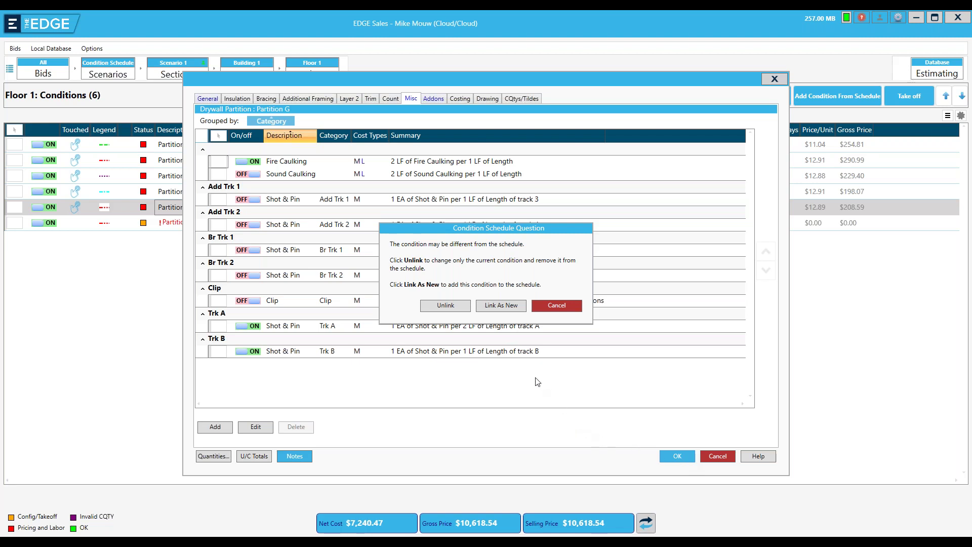
pyautogui.click(501, 306)
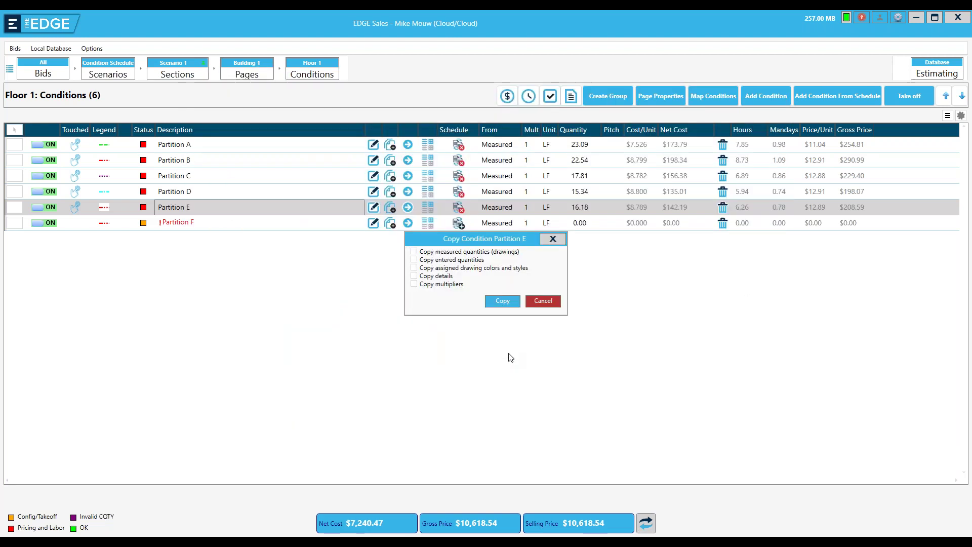
pyautogui.press('Return')
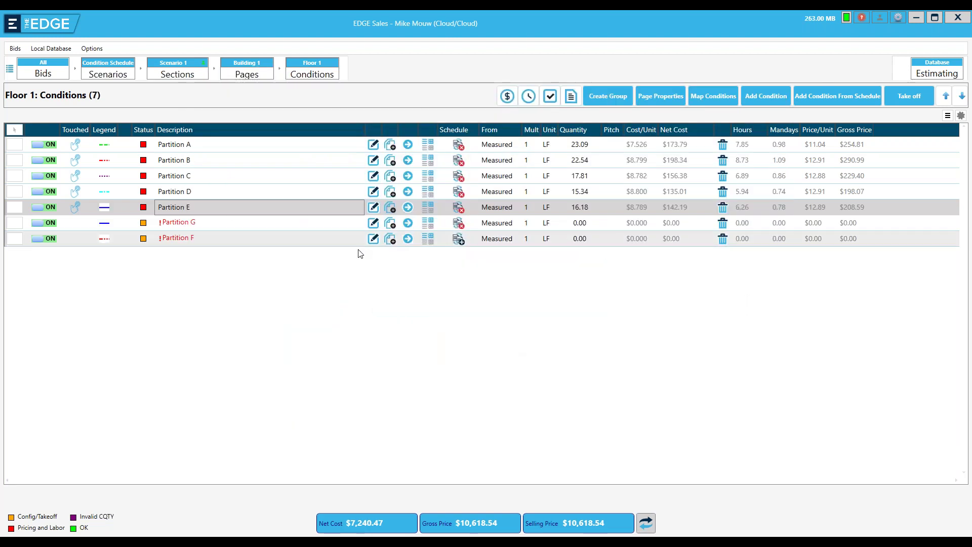
# - Select Partition G and check Building 1's condition schedule for it without adding any condition to the page
pyautogui.click(300, 226)
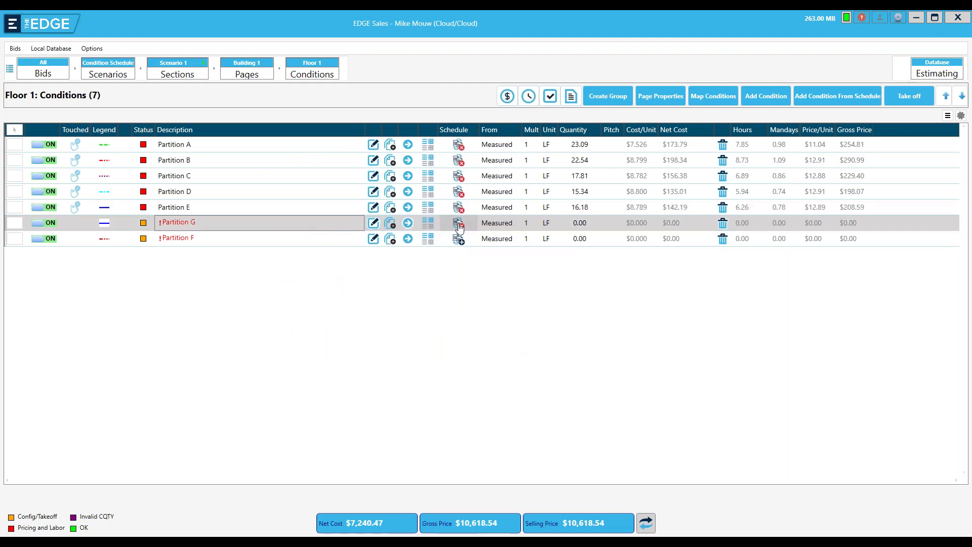
pyautogui.click(840, 96)
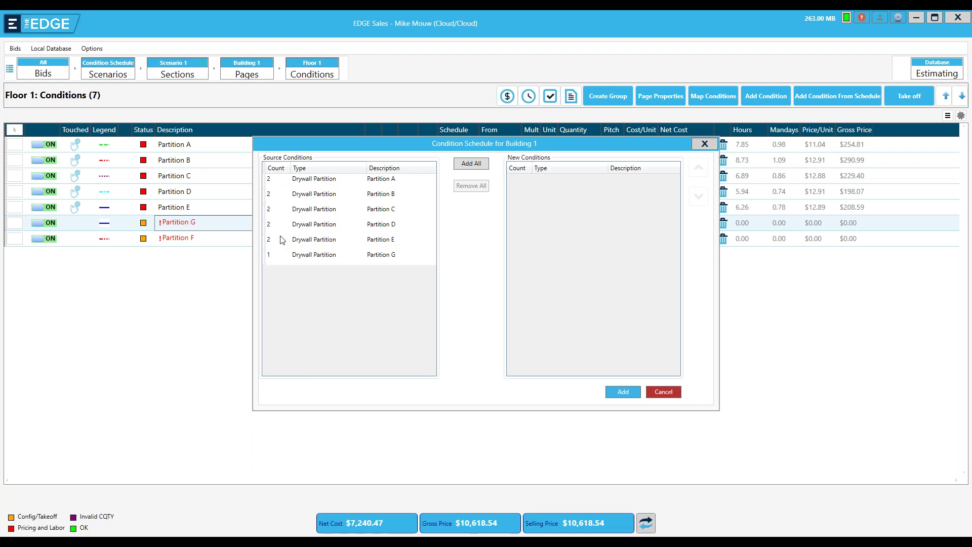
pyautogui.moveTo(333, 147); pyautogui.dragTo(412, 142)
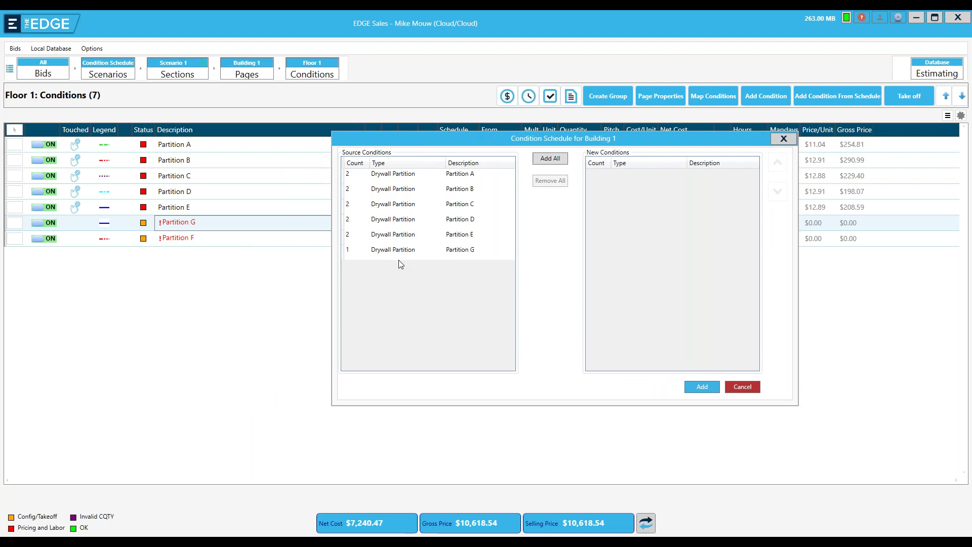
pyautogui.moveTo(474, 138); pyautogui.dragTo(540, 120)
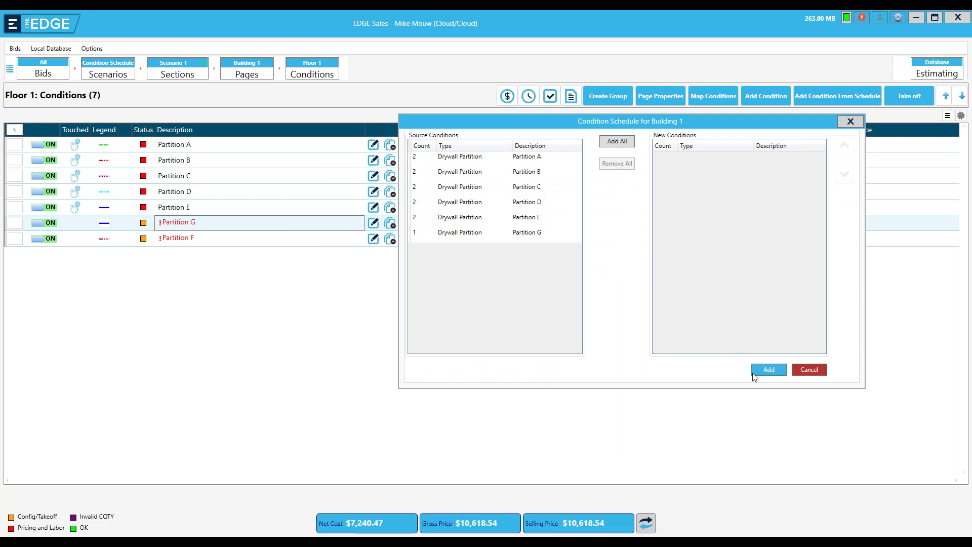
pyautogui.click(809, 370)
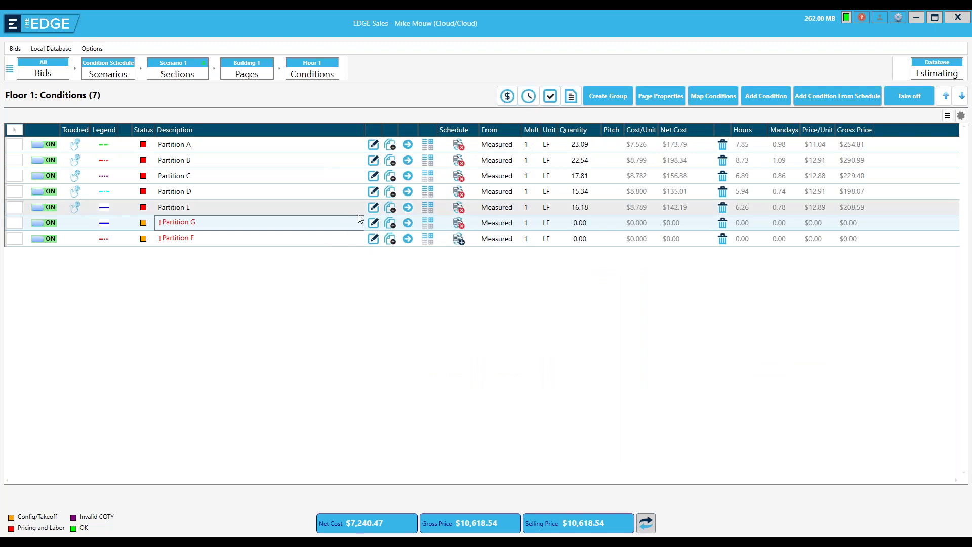
# - Copy Partition G with 16" stud centers and a 15' stud length
pyautogui.click(391, 223)
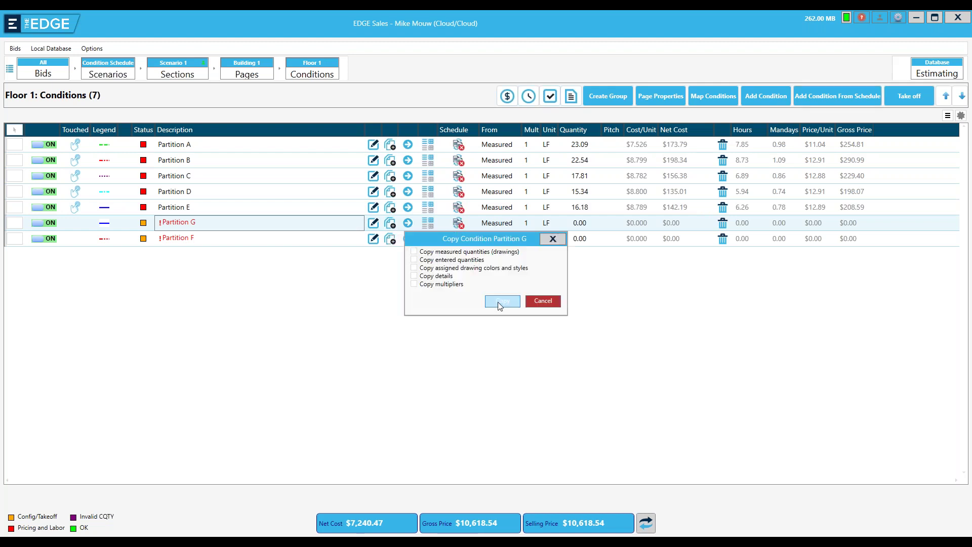
pyautogui.click(502, 302)
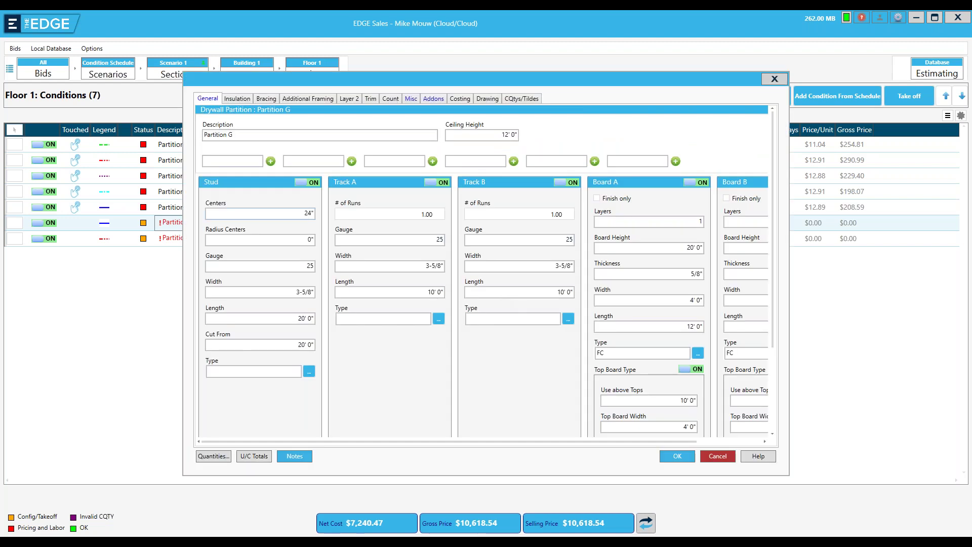
pyautogui.click(310, 214)
pyautogui.write('16')
pyautogui.click(304, 318)
pyautogui.write('15')
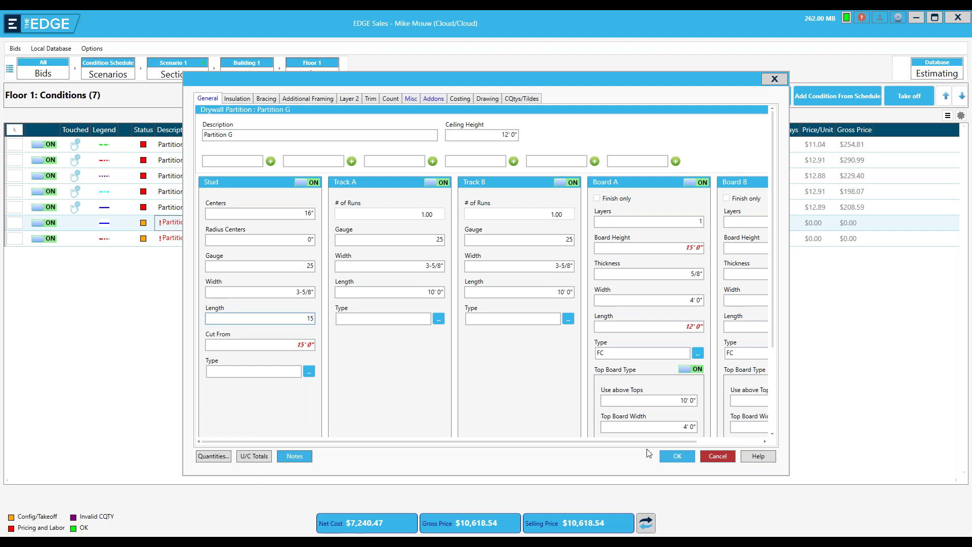
# - Try to save the copied condition under the existing name Partition G
pyautogui.click(677, 457)
pyautogui.click(679, 457)
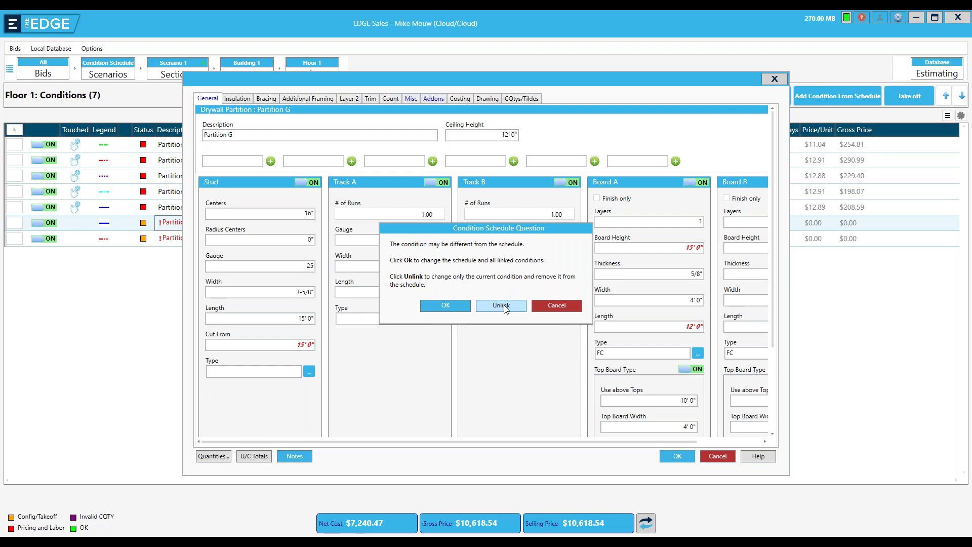
pyautogui.click(553, 306)
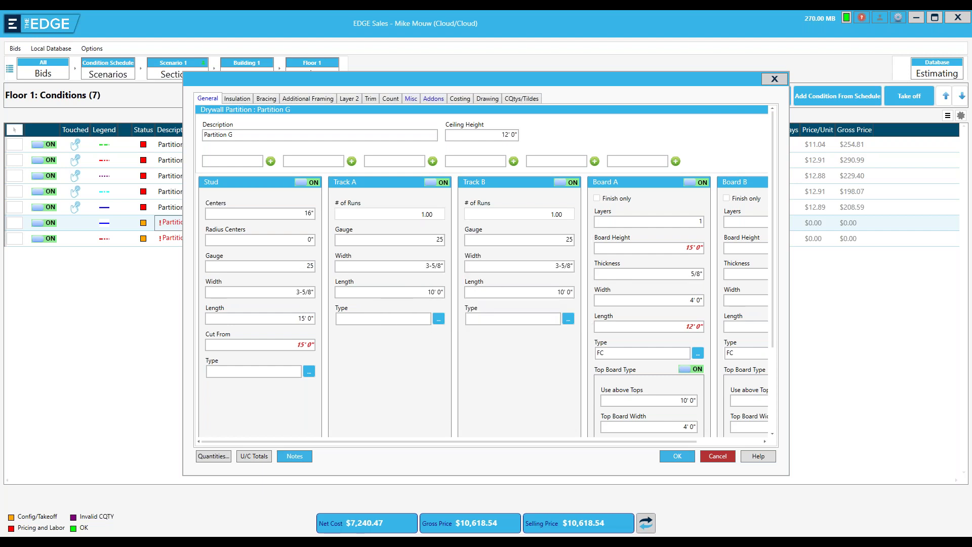
# - Rename the copy as Partition H, linked as new to the schedule, and review Building 1's condition schedule
pyautogui.click(243, 137)
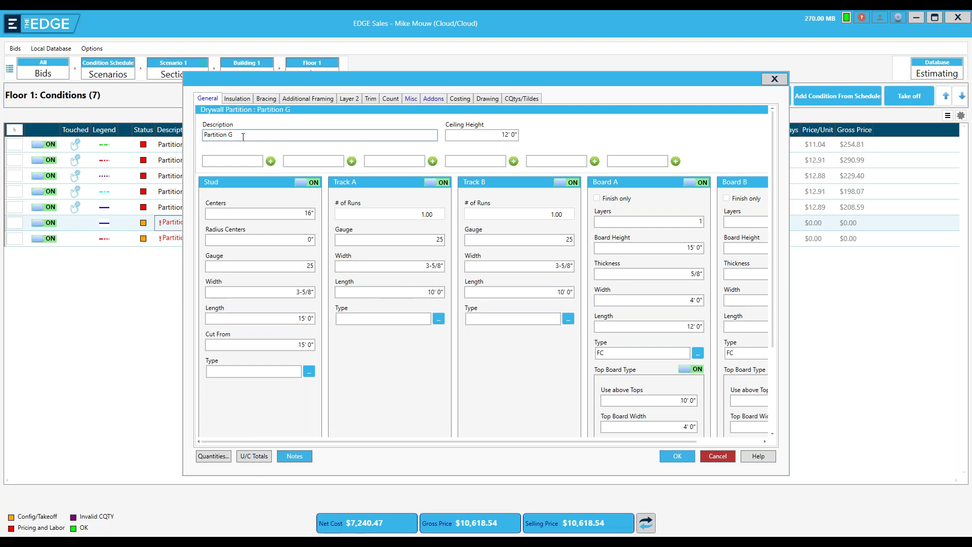
pyautogui.write('H')
pyautogui.click(678, 457)
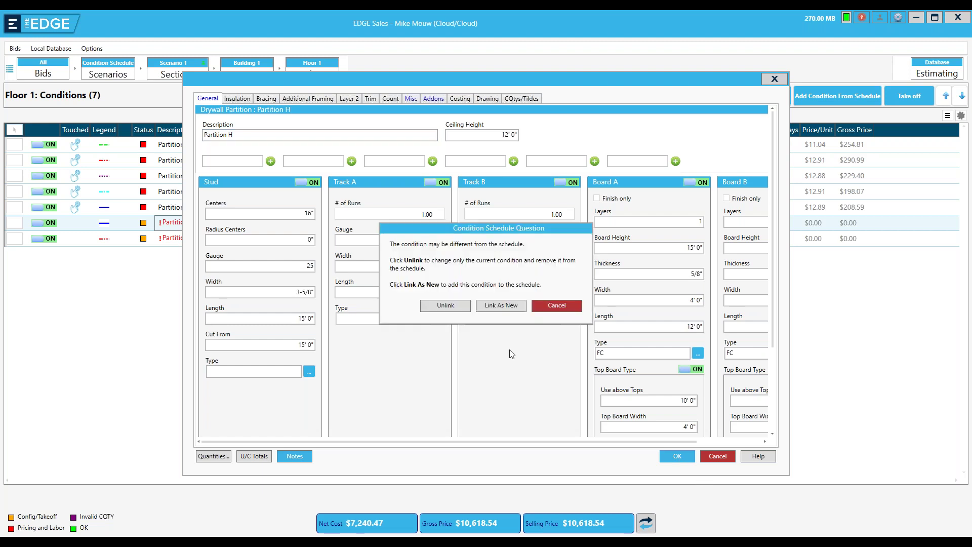
pyautogui.click(510, 307)
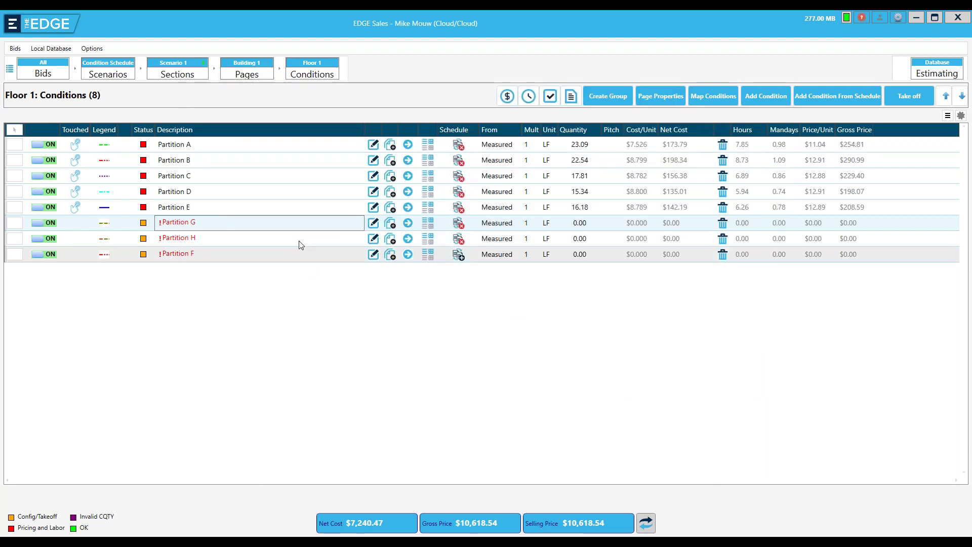
pyautogui.click(299, 241)
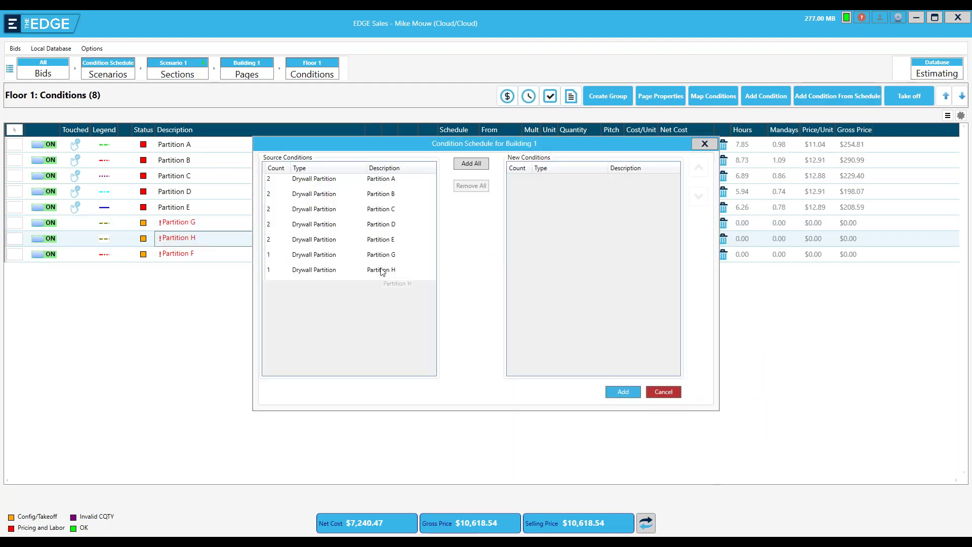
pyautogui.click(663, 392)
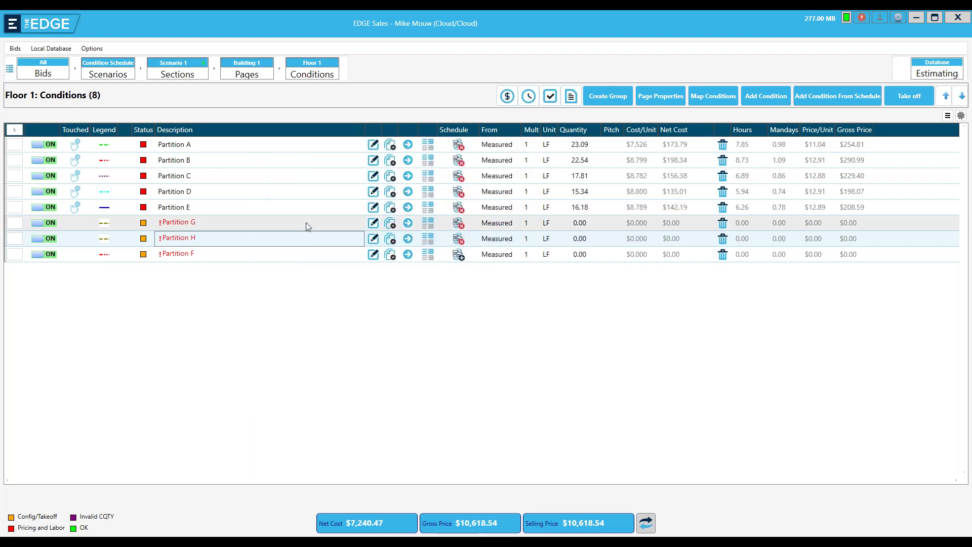
# - Copy Partition G as a condition named Partition A with 16" stud centers and a 14' stud length
pyautogui.click(305, 226)
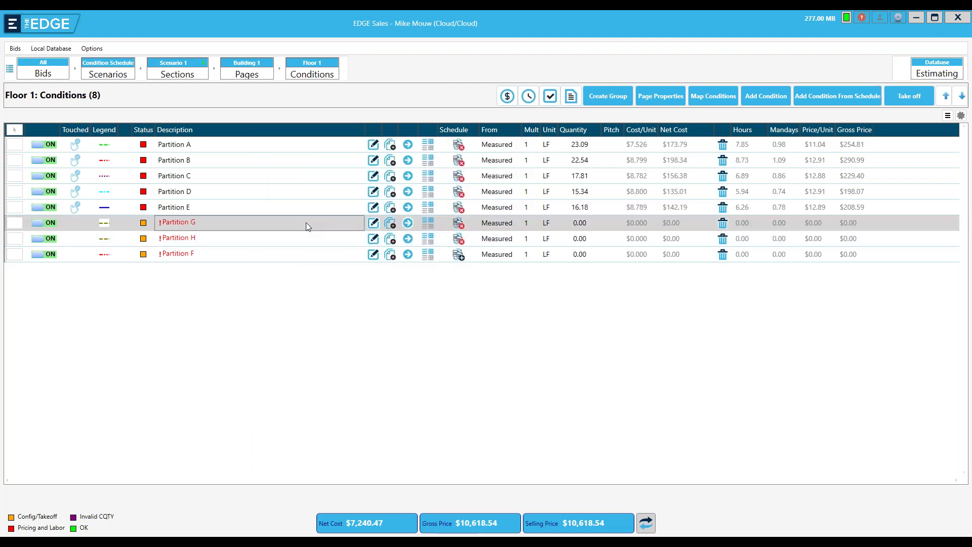
pyautogui.click(390, 224)
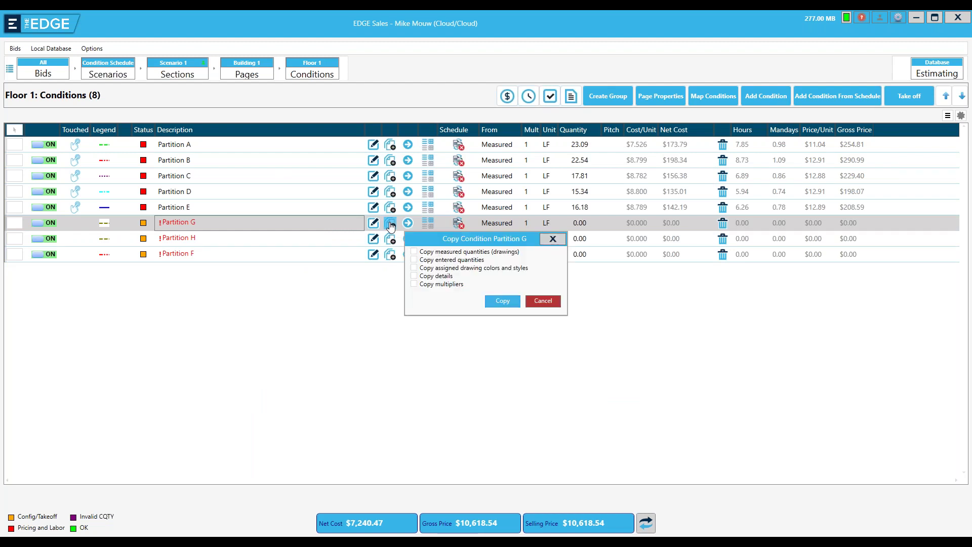
pyautogui.click(507, 302)
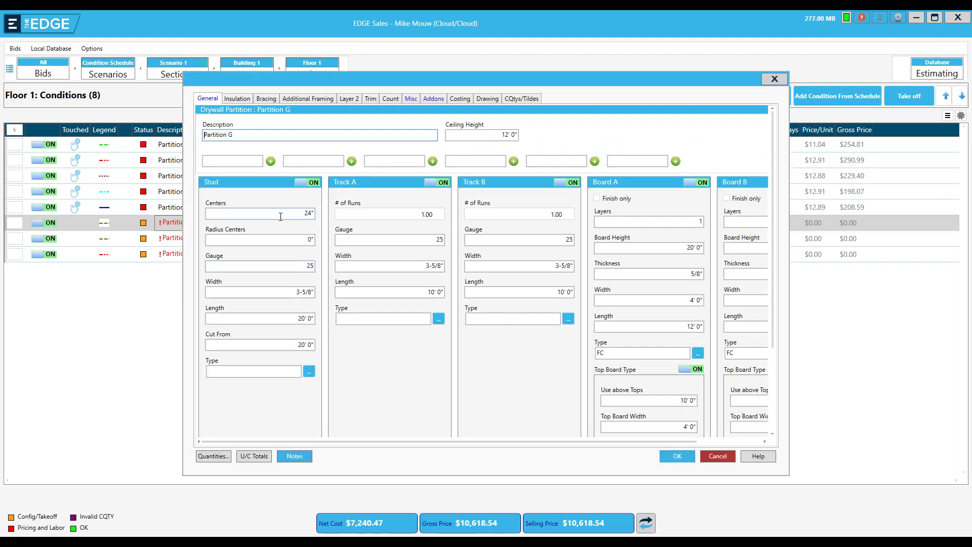
pyautogui.click(280, 216)
pyautogui.write('16')
pyautogui.click(288, 321)
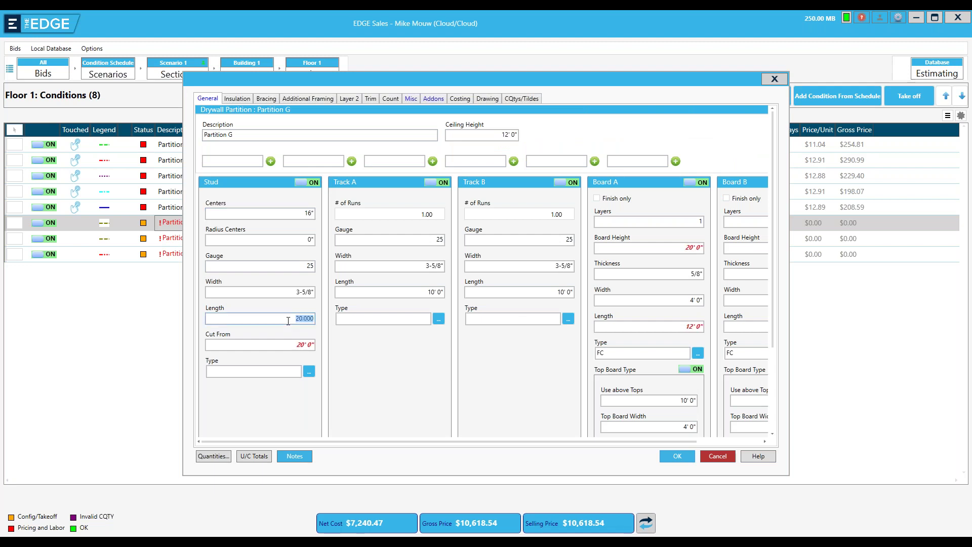
pyautogui.write('14')
pyautogui.press('Return')
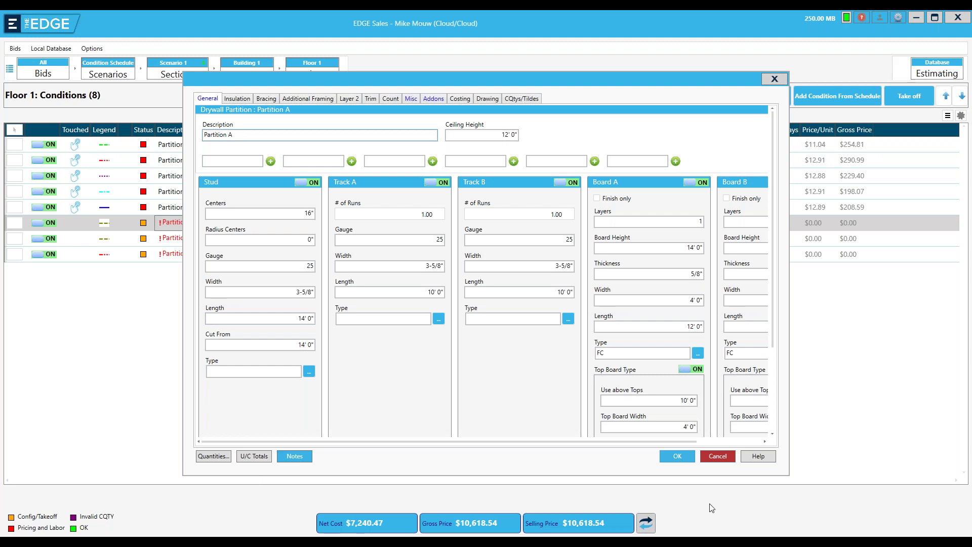
# - Save the copy linked to the existing scheduled Partition A so that it assumes that condition's properties
pyautogui.click(687, 459)
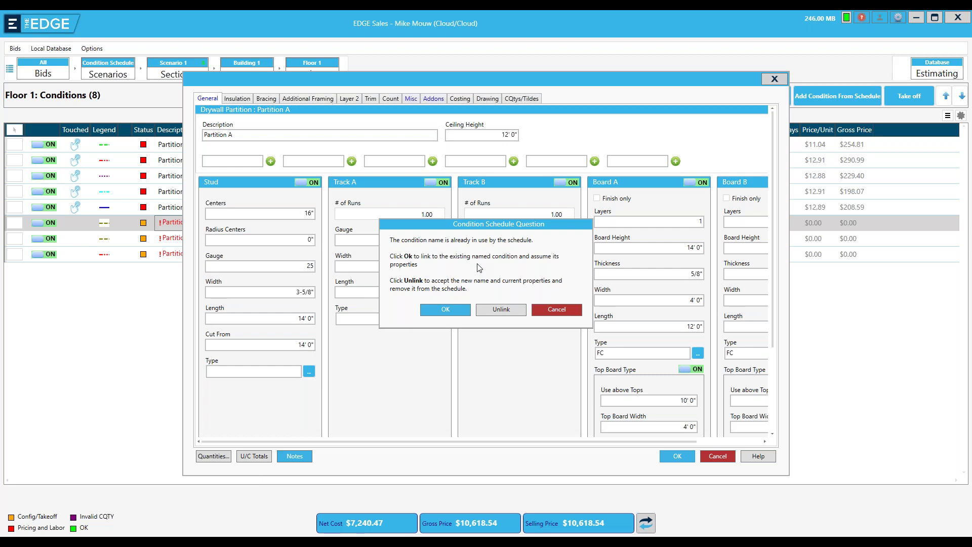
pyautogui.click(456, 317)
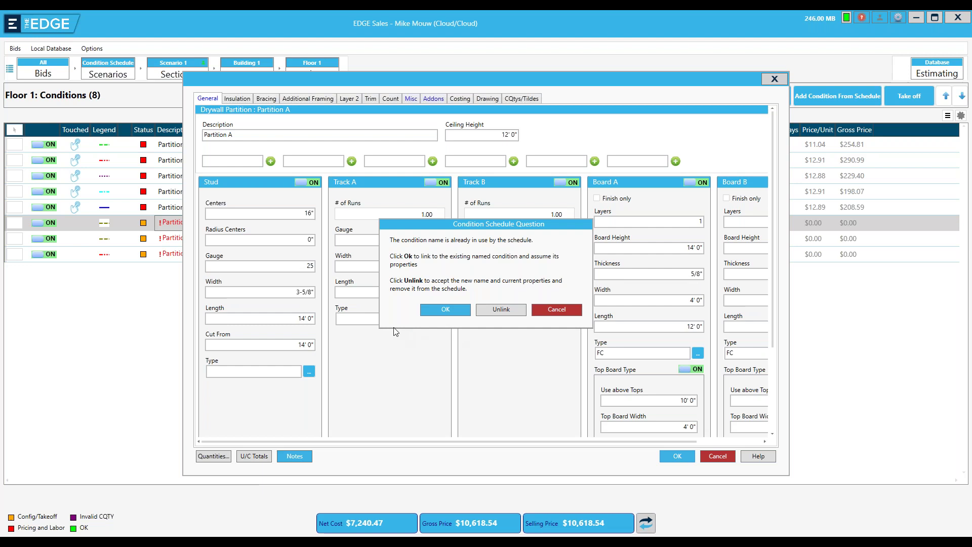
pyautogui.click(446, 310)
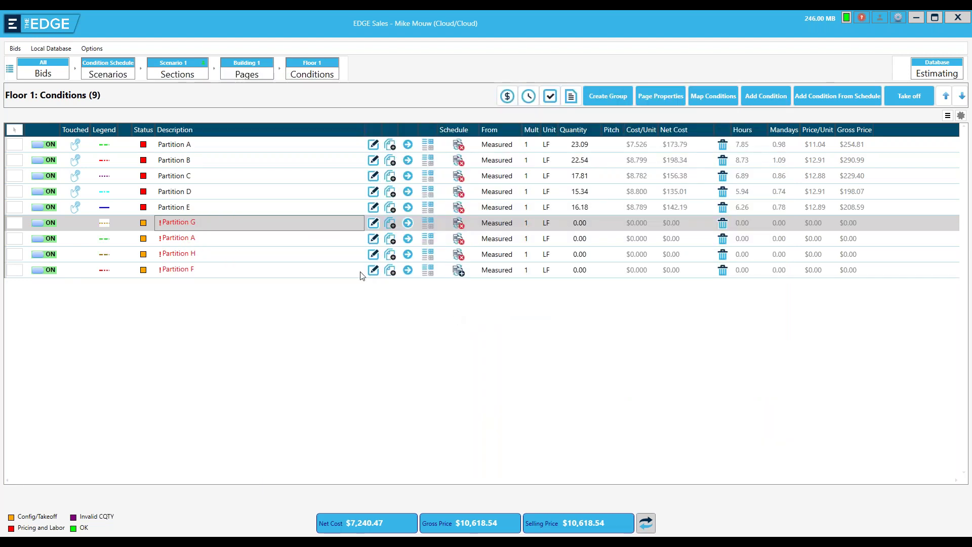
# - Check the copied Partition A's stud and board dimensions, and save it to the schedule and all linked conditions
pyautogui.click(297, 240)
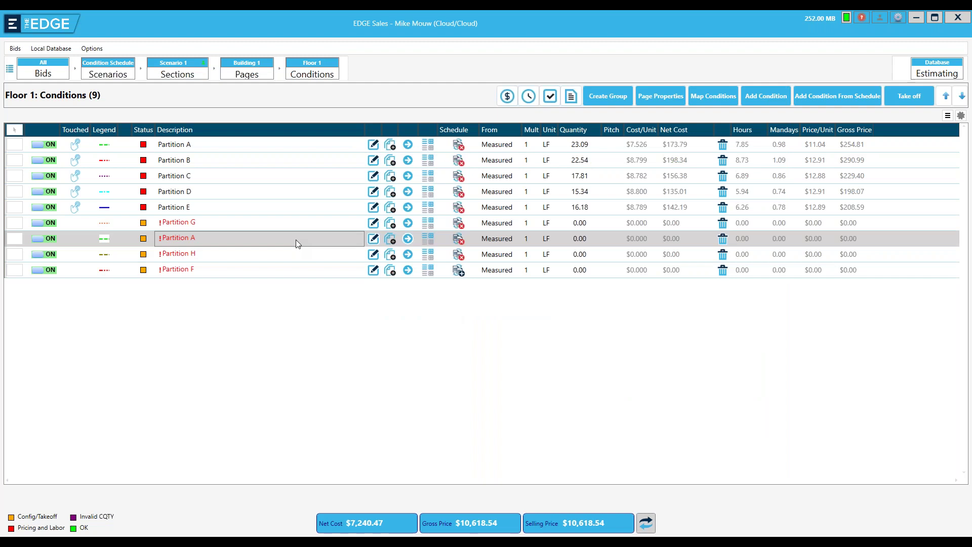
pyautogui.doubleClick(296, 239)
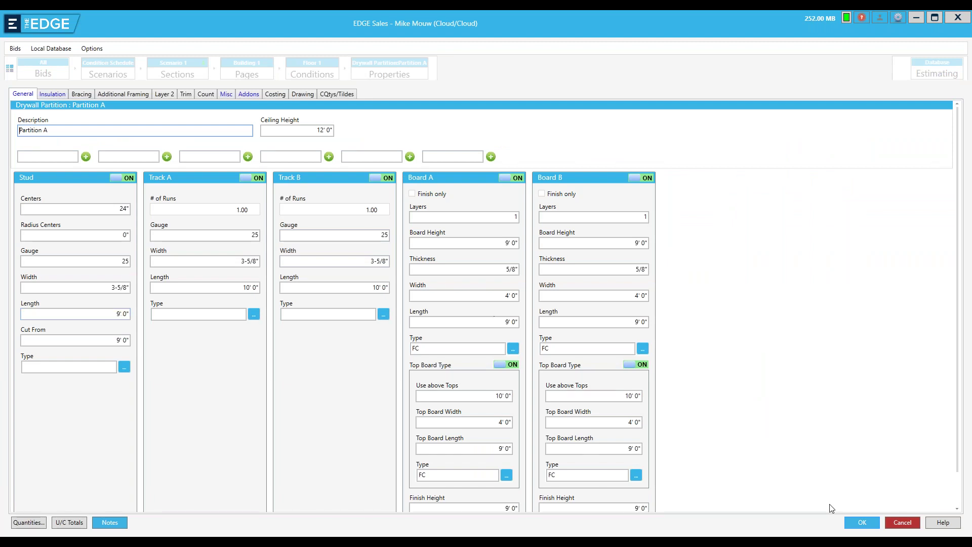
pyautogui.click(875, 518)
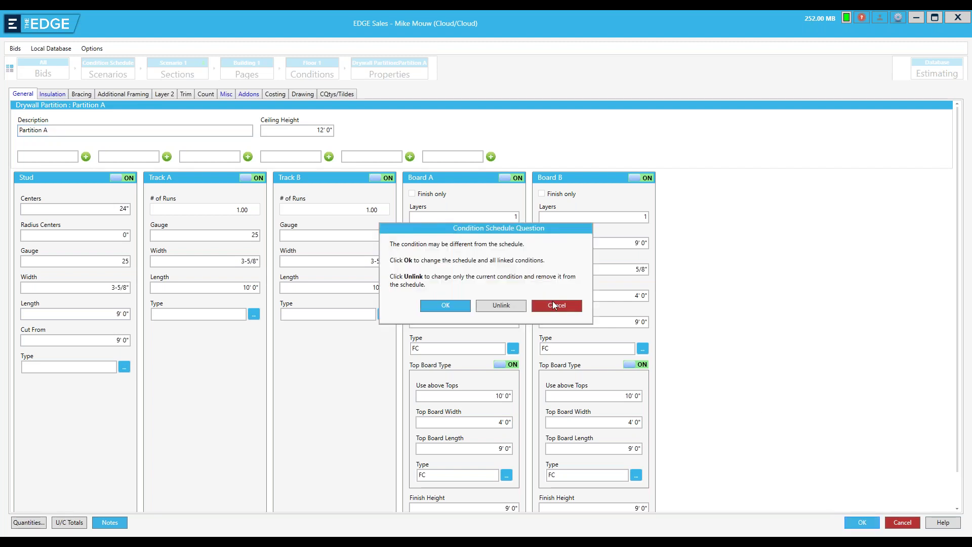
pyautogui.click(446, 308)
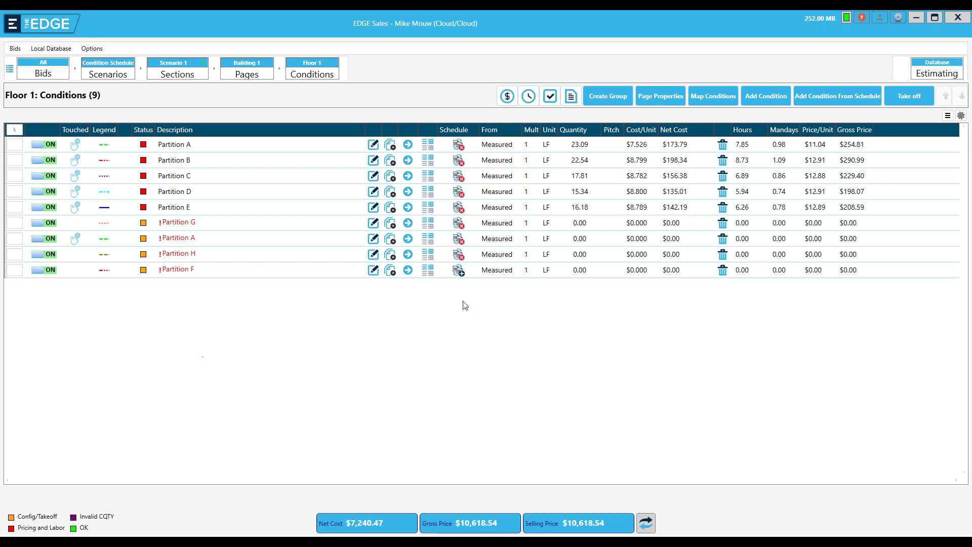
# - Add the DWC_0004 PARTITION condition from the database to the Floor 1 page
pyautogui.click(771, 98)
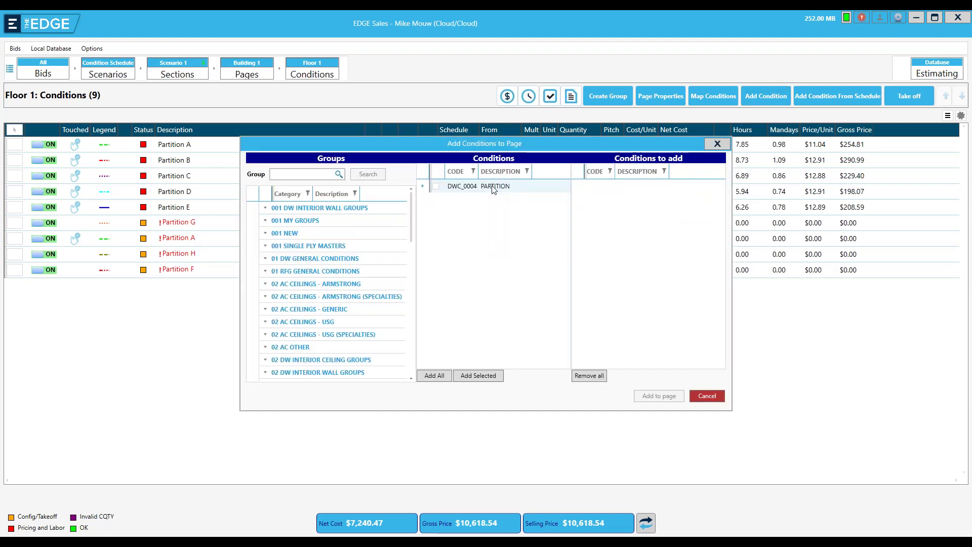
pyautogui.click(492, 186)
pyautogui.doubleClick(493, 187)
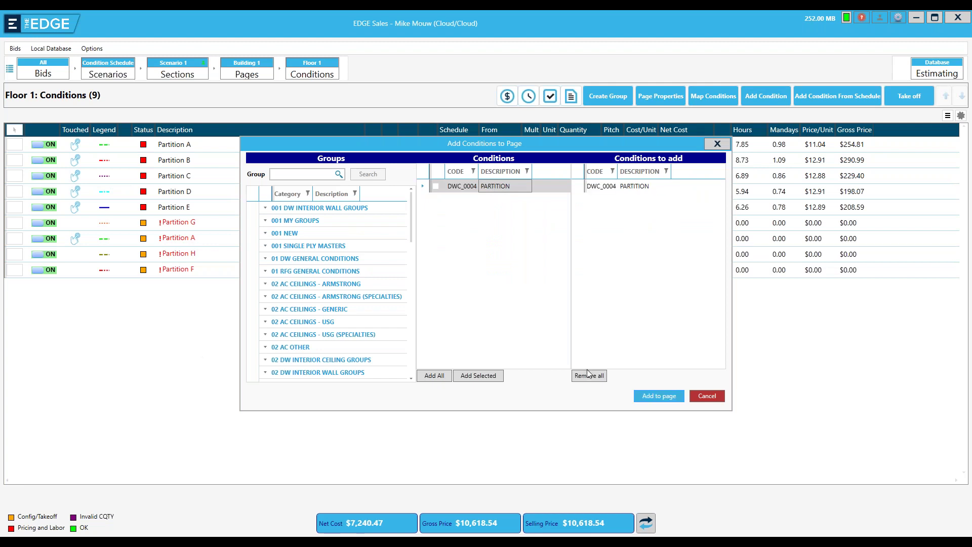
pyautogui.click(660, 398)
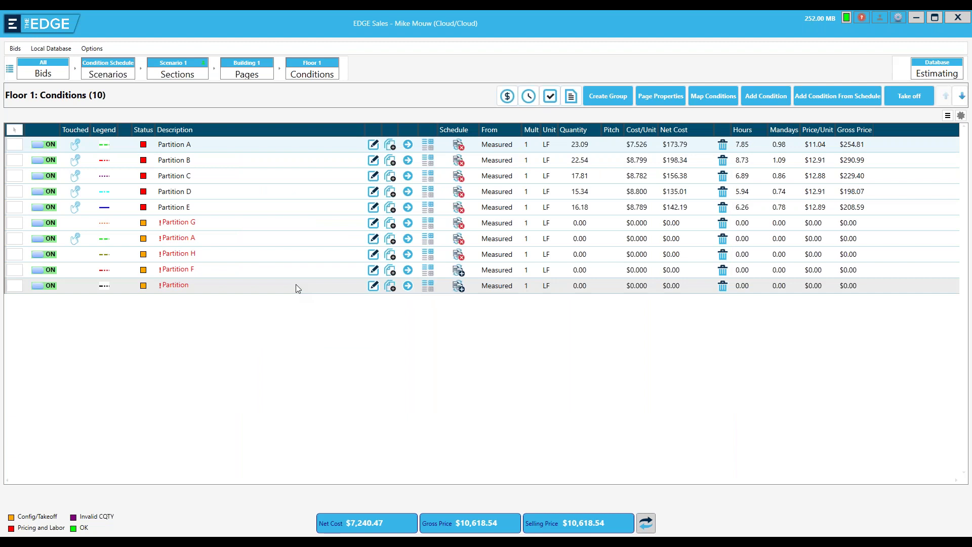
# - Name the new condition Partition A, set its stud centers to 12" and stud length to 9', and save it
pyautogui.click(296, 285)
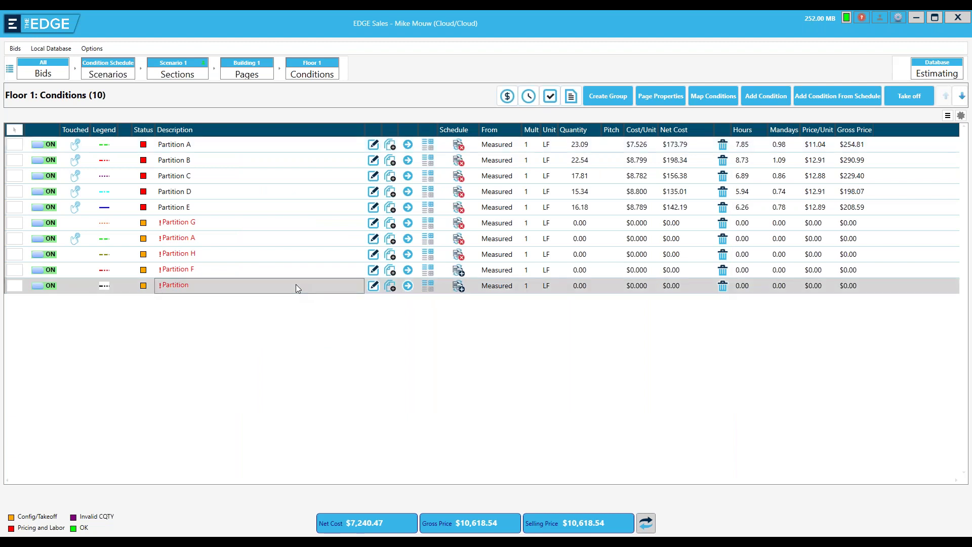
pyautogui.doubleClick(296, 284)
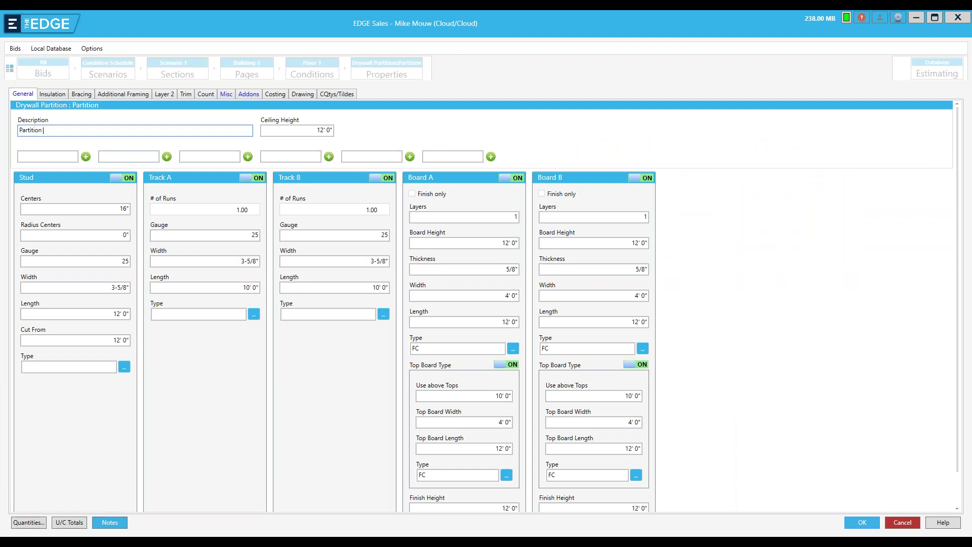
pyautogui.write('a')
pyautogui.click(130, 208)
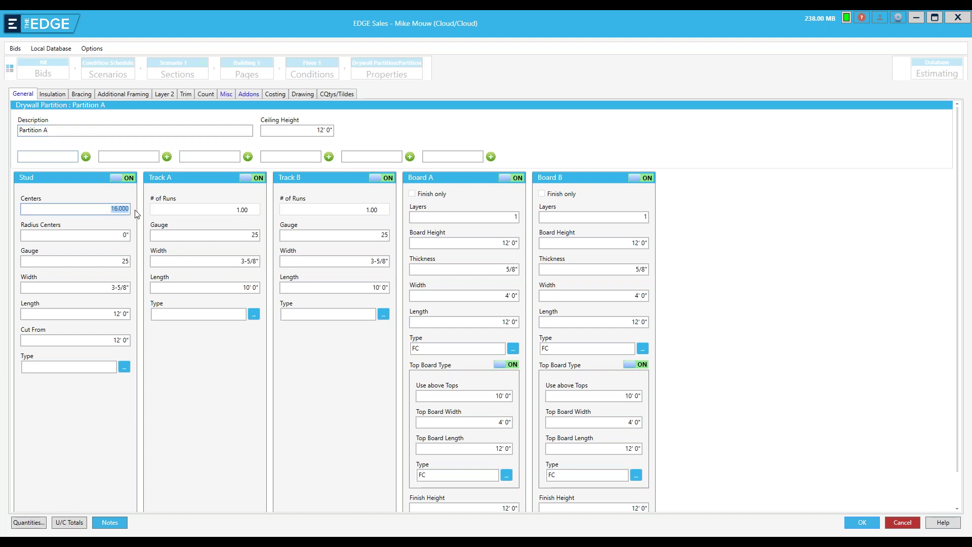
pyautogui.write('12')
pyautogui.click(102, 313)
pyautogui.write('9')
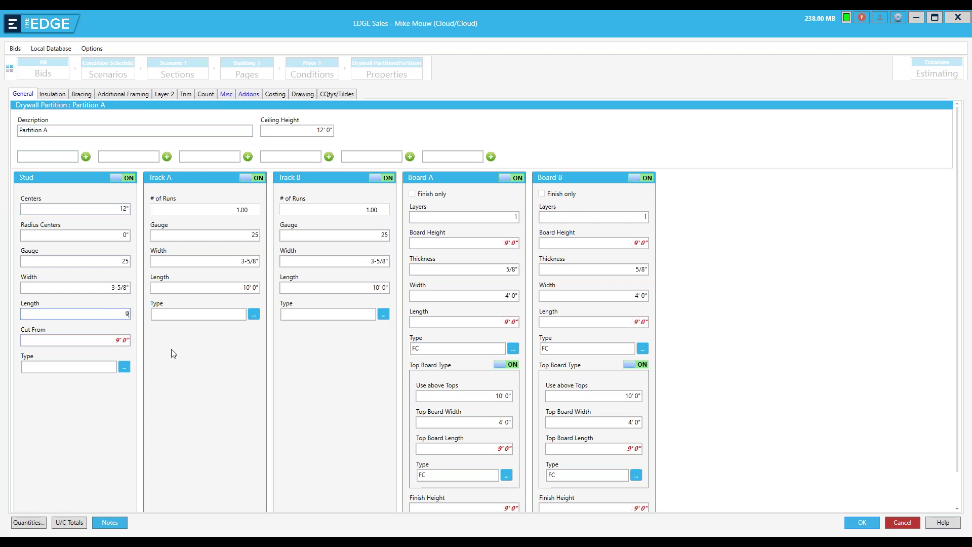
pyautogui.click(856, 524)
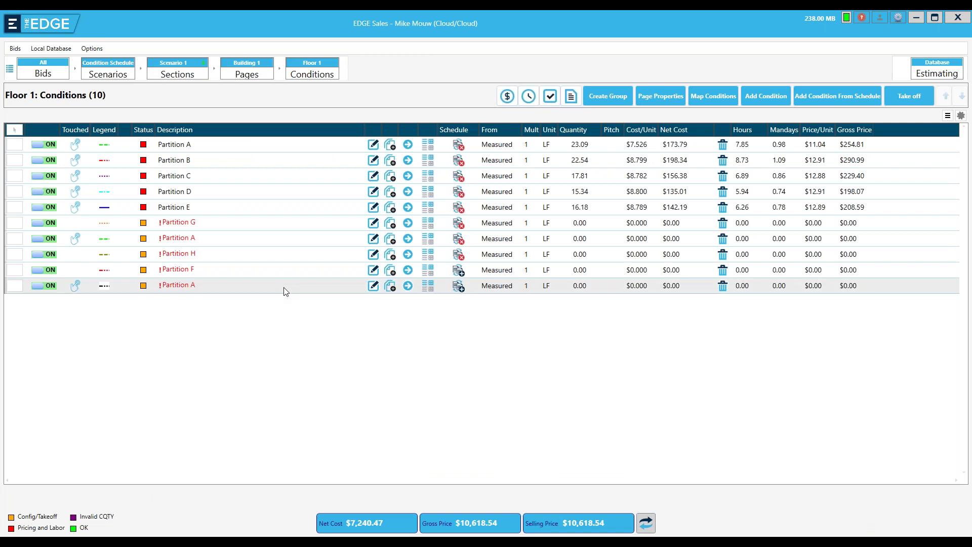
# - Link the newly added Partition A to the schedule, accepting that its own properties are reset to the scheduled ones
pyautogui.click(285, 289)
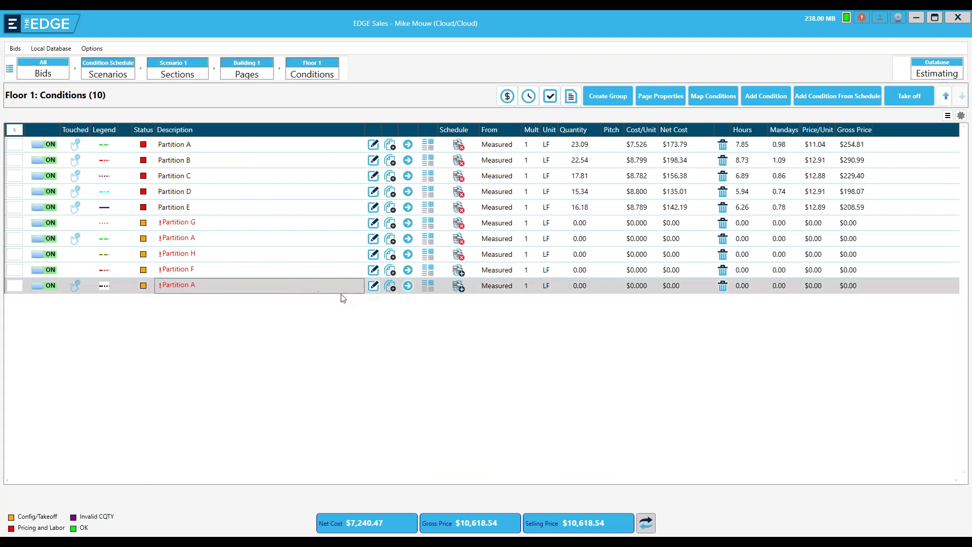
pyautogui.click(460, 287)
pyautogui.click(459, 287)
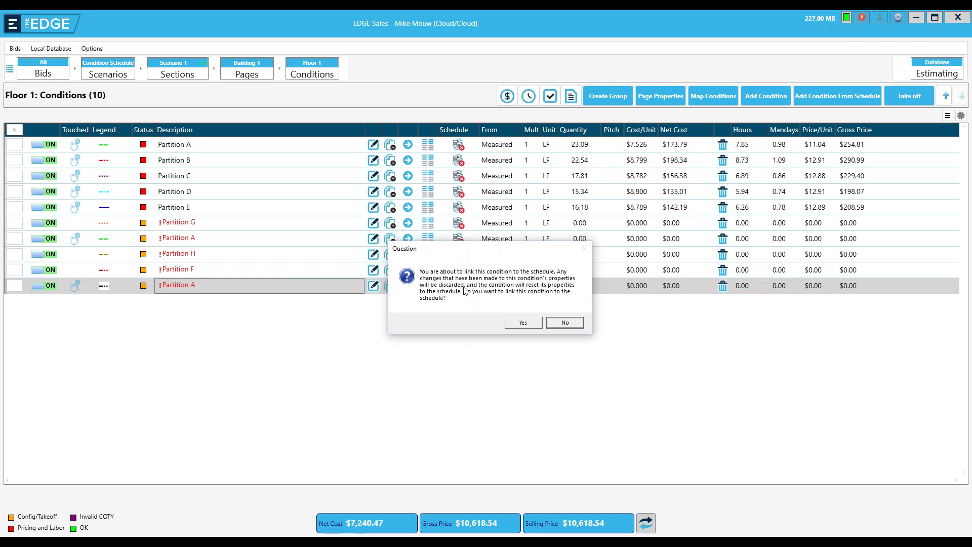
pyautogui.click(523, 323)
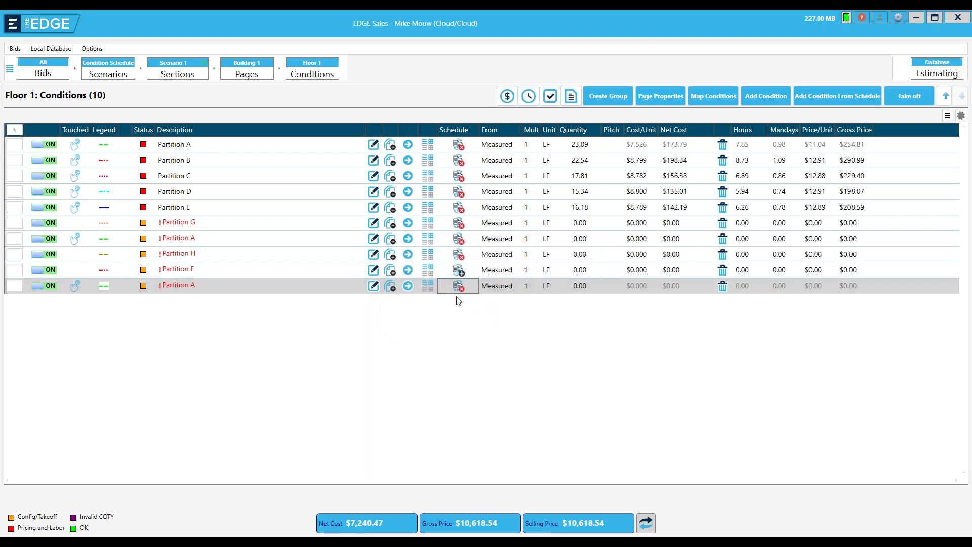
# - Check the newly linked Partition A's stud and board properties, and close them without saving to the schedule
pyautogui.doubleClick(268, 286)
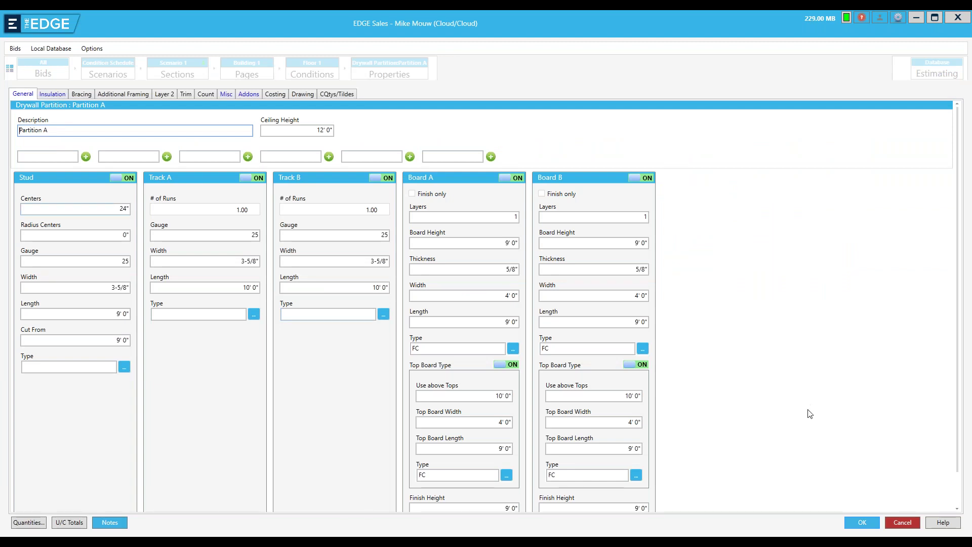
pyautogui.click(862, 522)
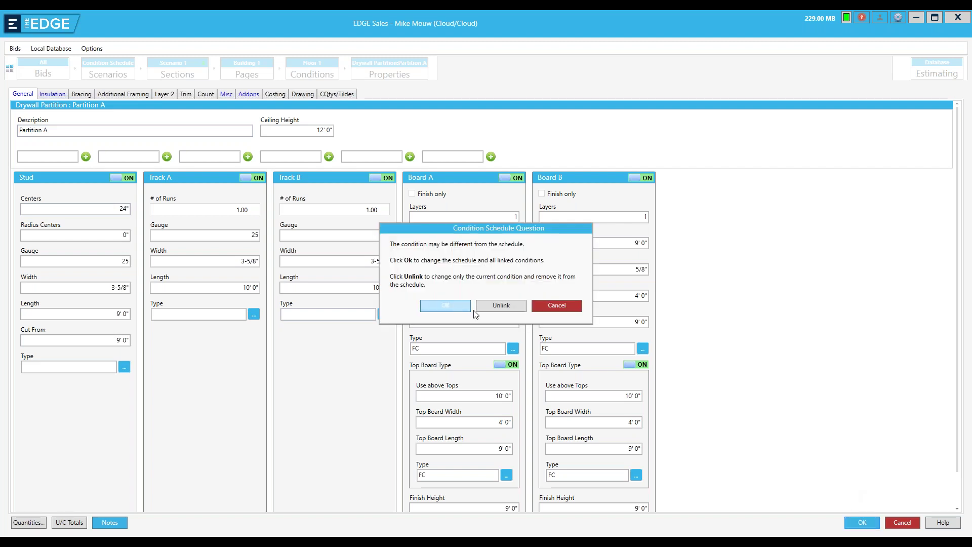
pyautogui.click(535, 308)
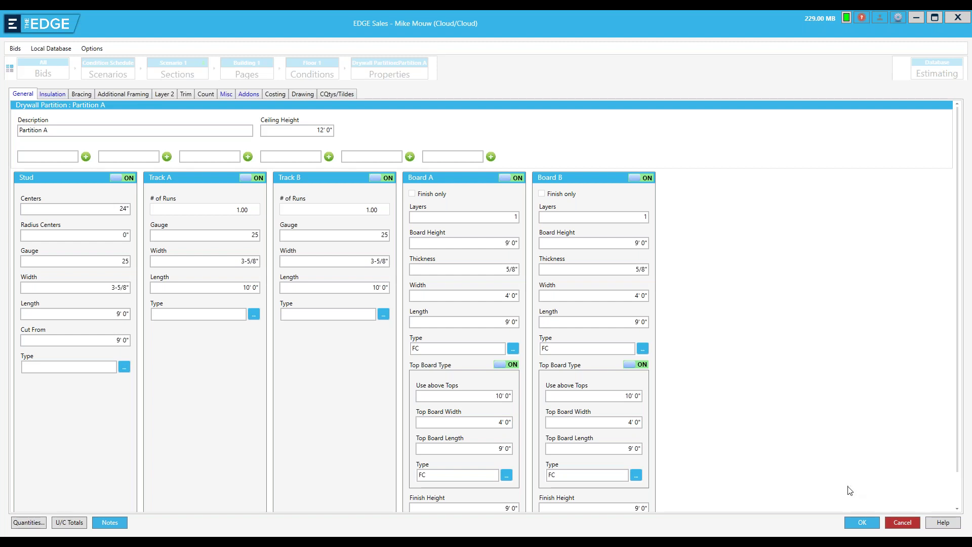
pyautogui.click(903, 523)
pyautogui.click(899, 521)
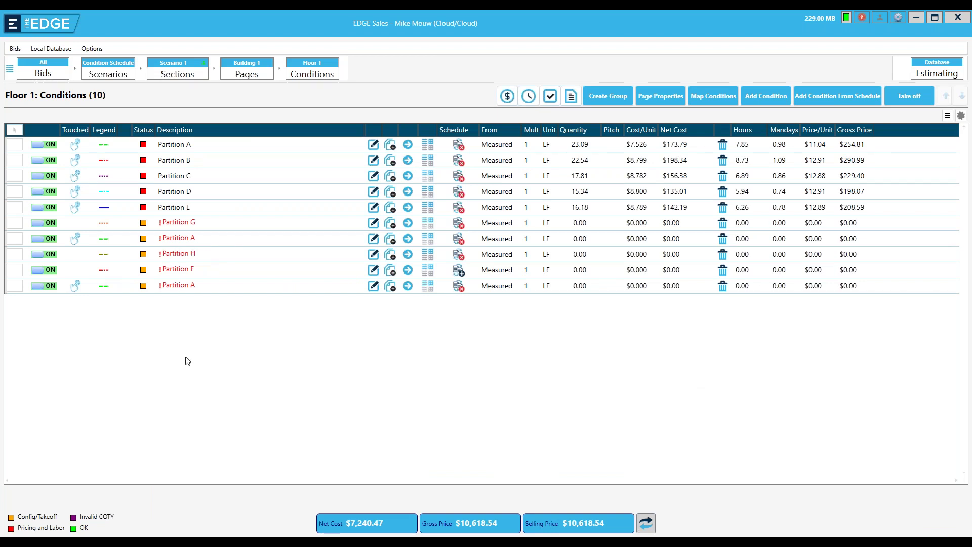
# - Set the last Partition A's stud centers to 12" and stud length to 12', and save it unlinked from the schedule
pyautogui.click(269, 290)
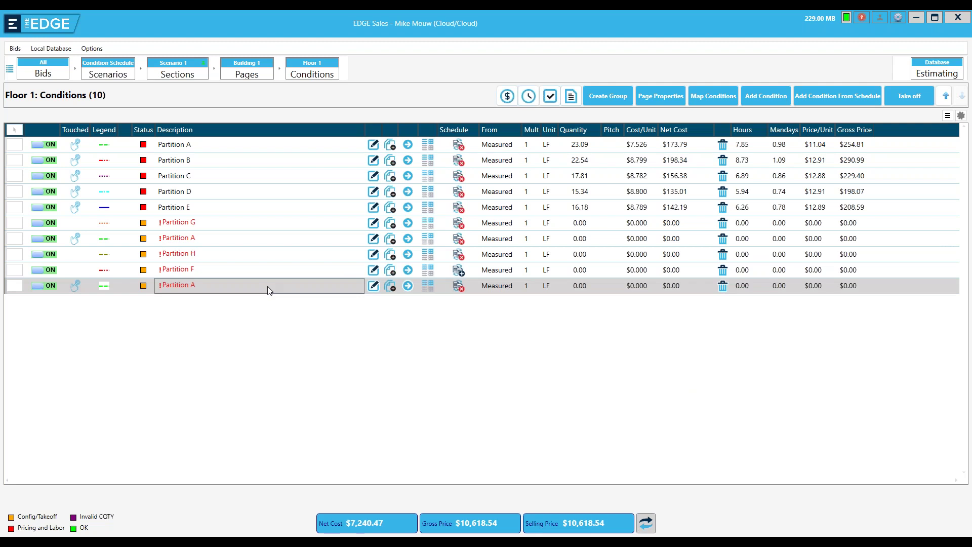
pyautogui.doubleClick(302, 293)
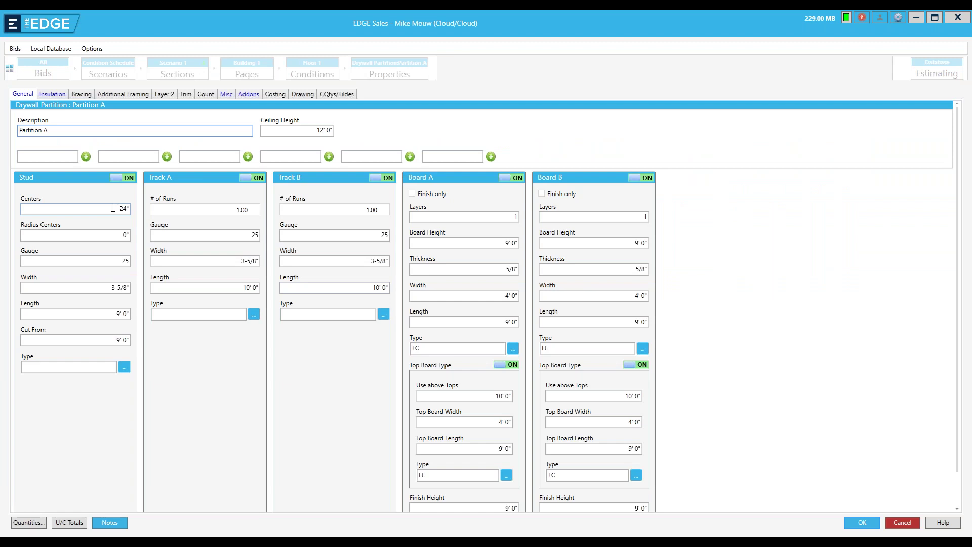
pyautogui.click(112, 208)
pyautogui.write('1')
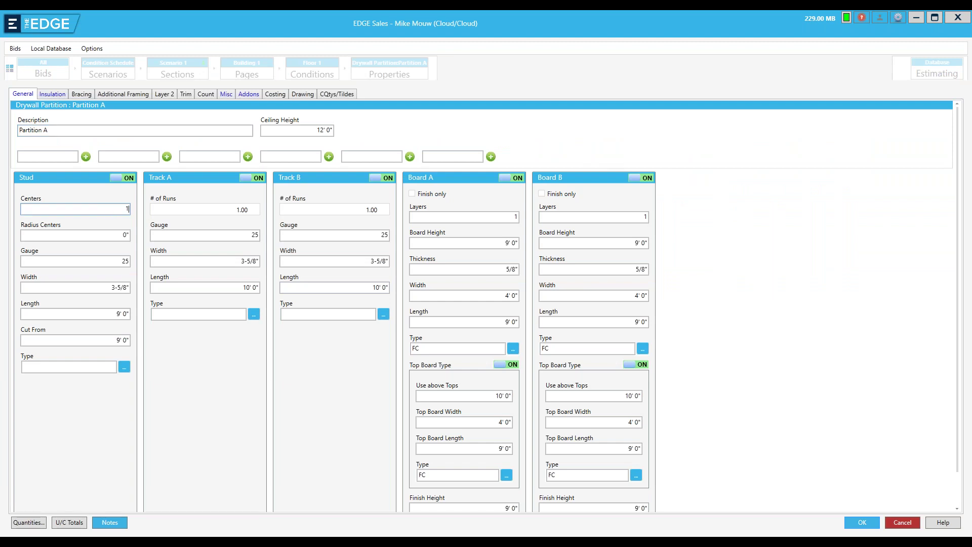
pyautogui.write('2')
pyautogui.click(128, 315)
pyautogui.write('12')
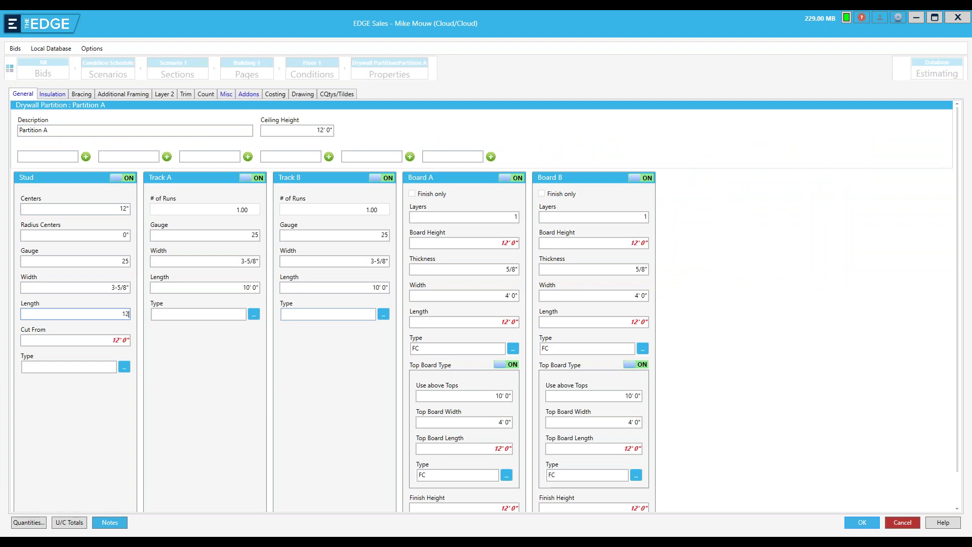
pyautogui.click(862, 524)
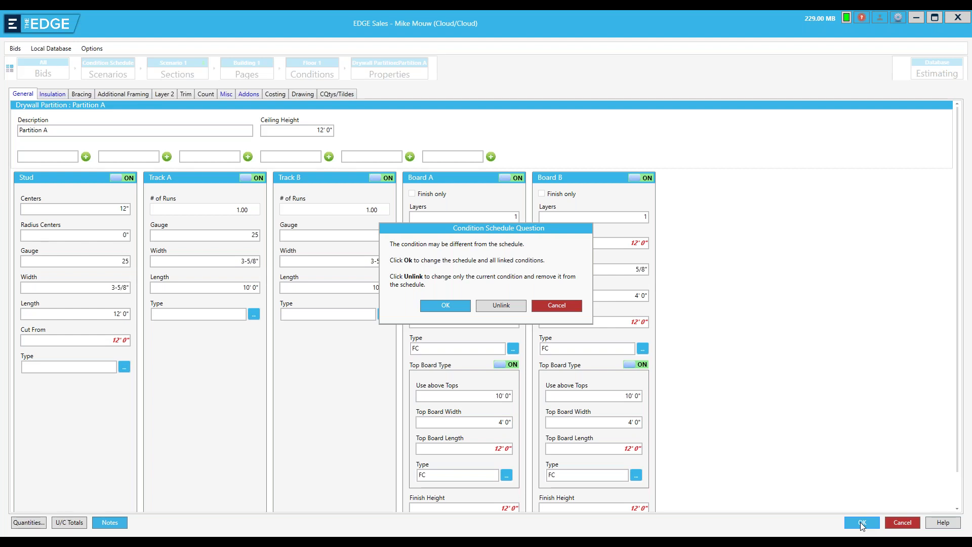
pyautogui.click(501, 306)
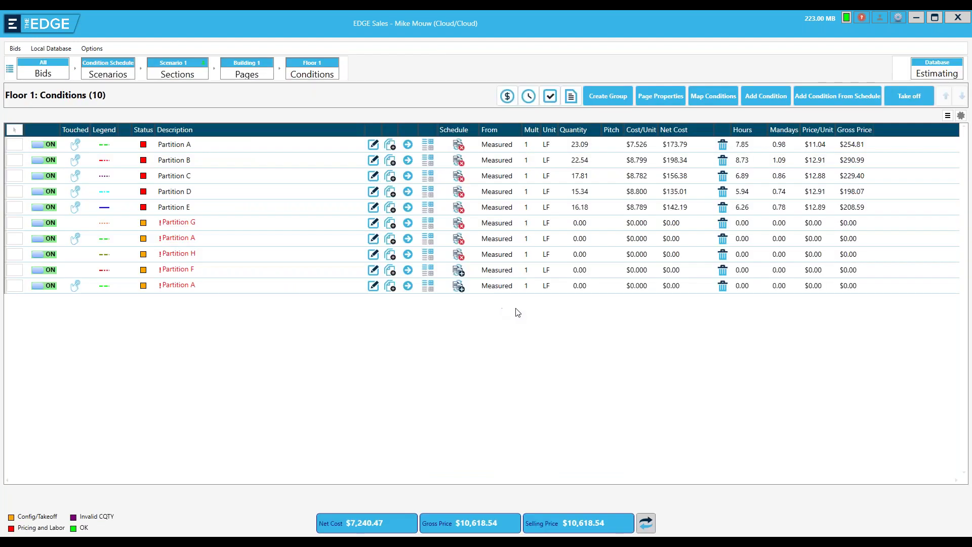
pyautogui.click(314, 287)
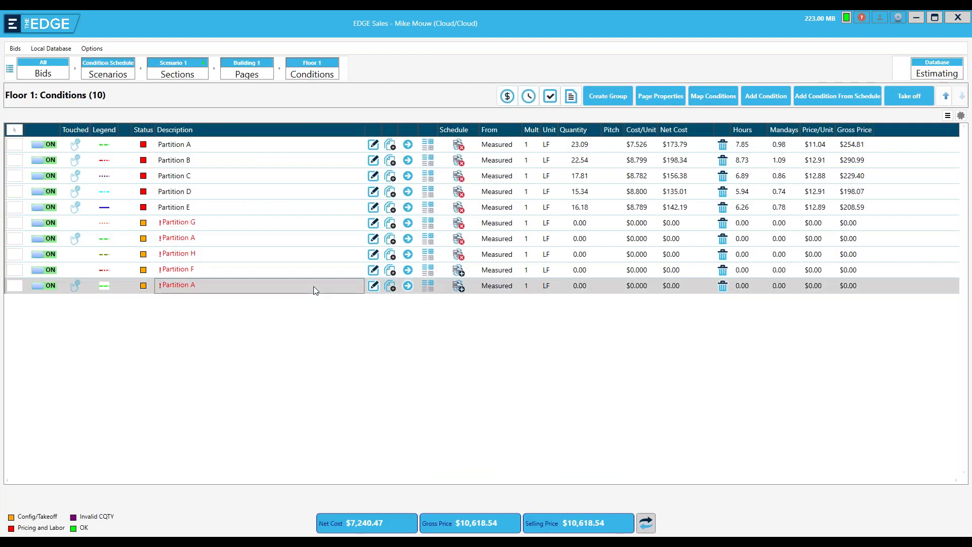
pyautogui.click(461, 288)
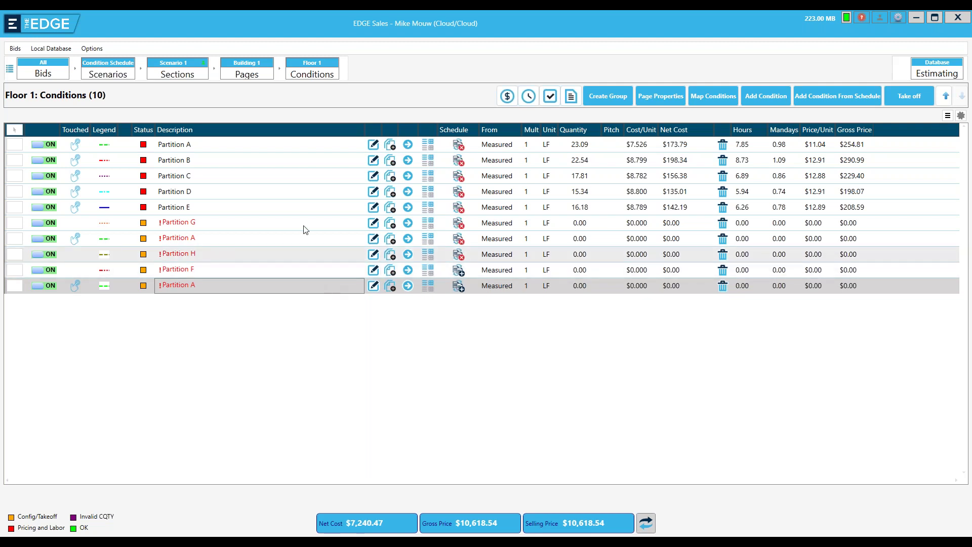
# - Create a page titled FLOOR 3 in Building 1 with a 1/4" scale
pyautogui.click(245, 75)
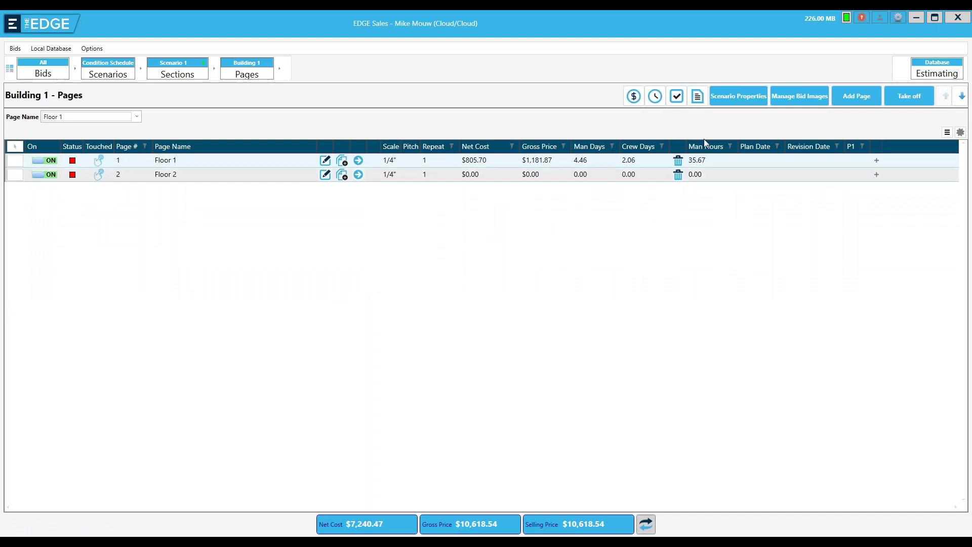
pyautogui.click(865, 94)
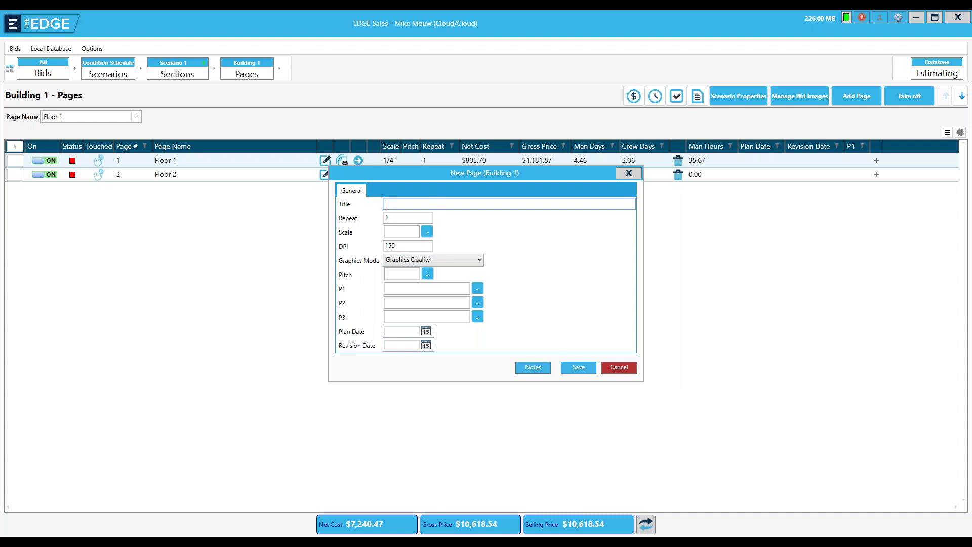
pyautogui.write('FlOOR 3')
pyautogui.click(407, 231)
pyautogui.write('1/4"')
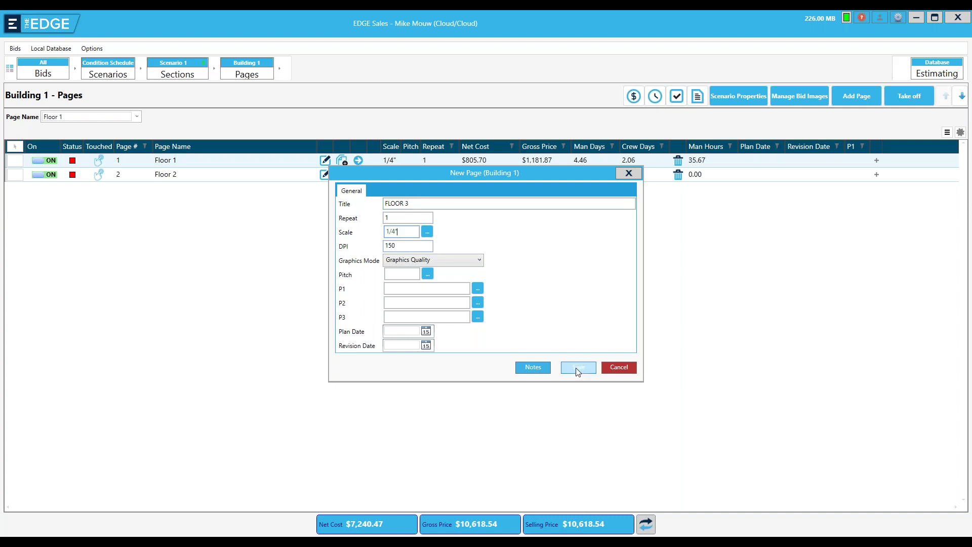
pyautogui.click(578, 368)
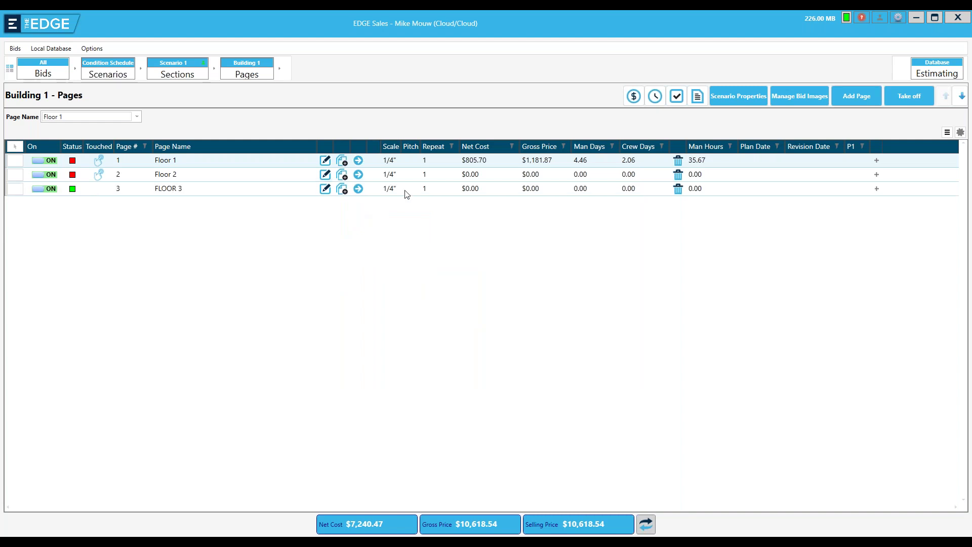
# - Add only Partition B and Partition A from Building 1's condition schedule to the FLOOR 3 page
pyautogui.doubleClick(407, 194)
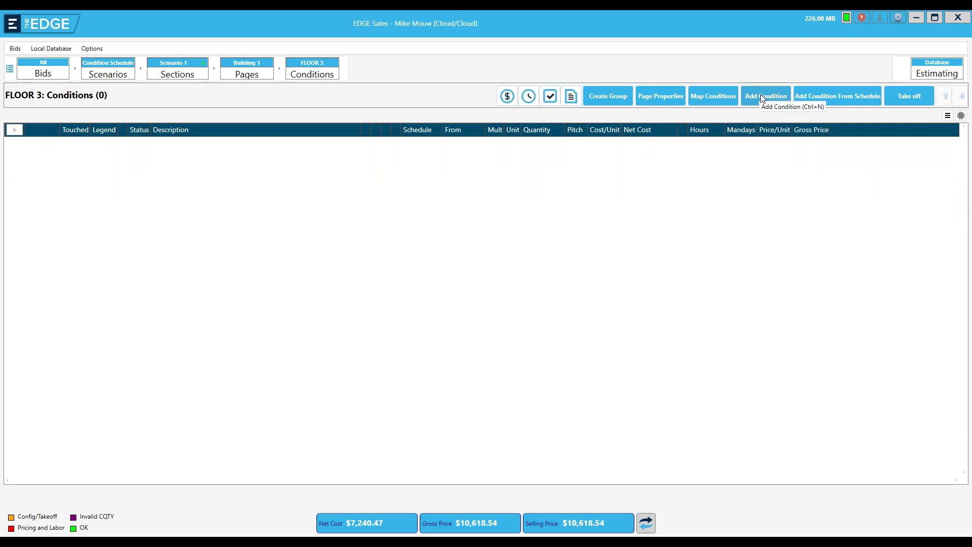
pyautogui.click(831, 97)
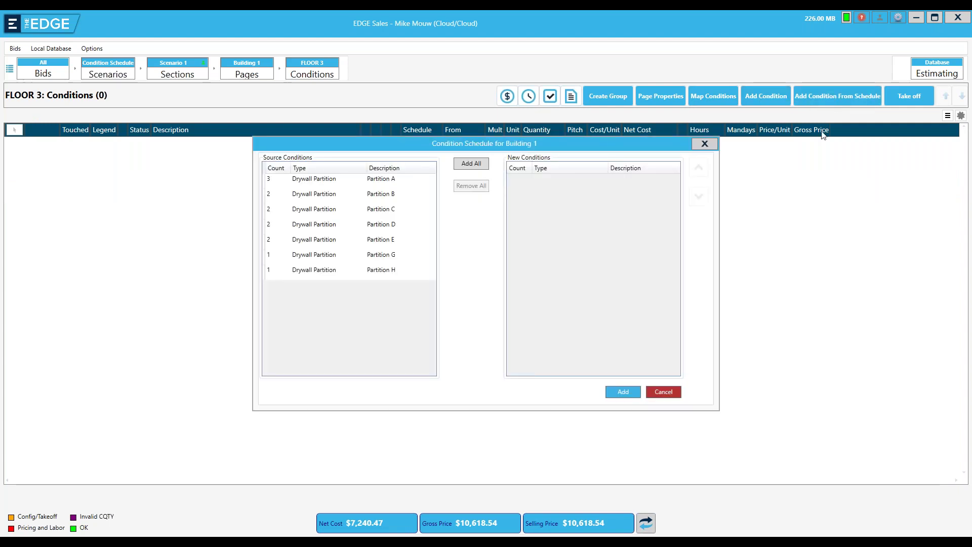
pyautogui.click(473, 164)
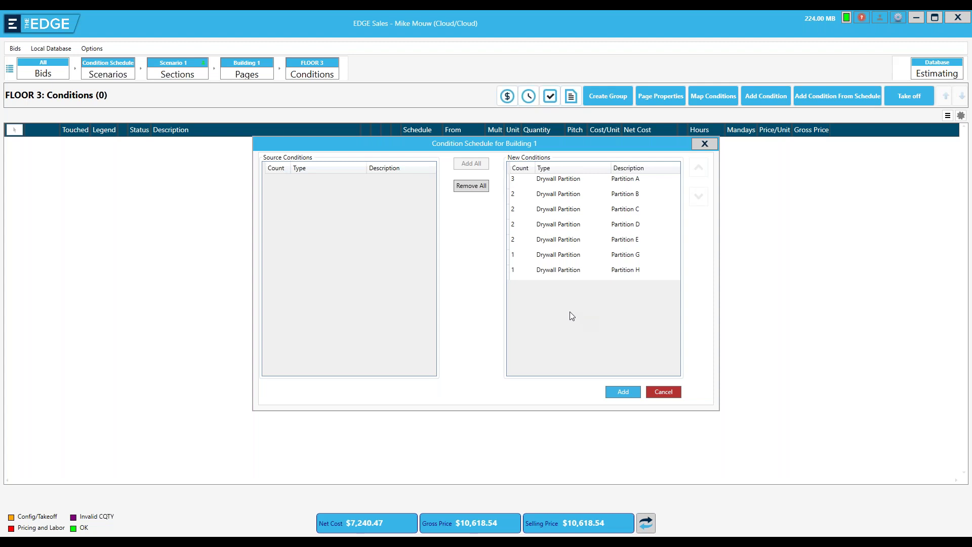
pyautogui.click(480, 187)
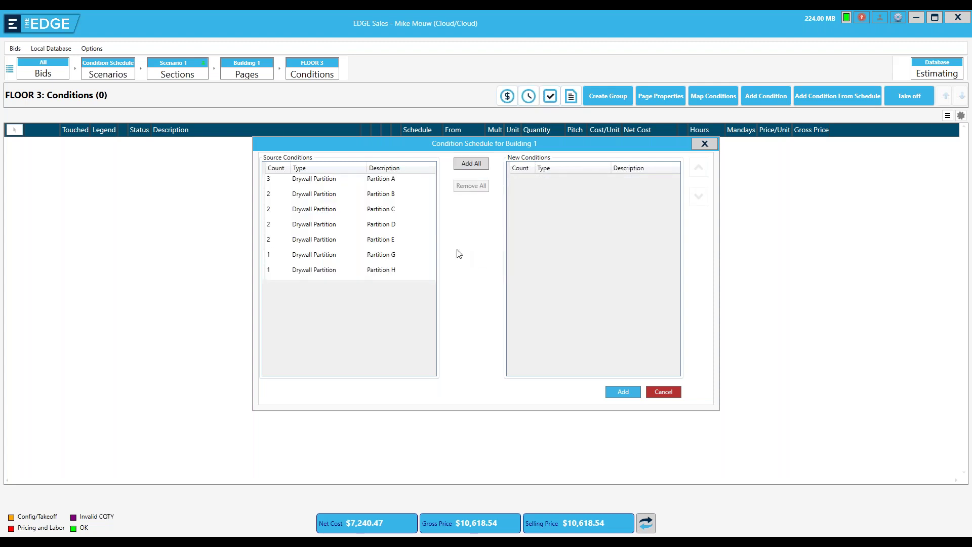
pyautogui.doubleClick(332, 196)
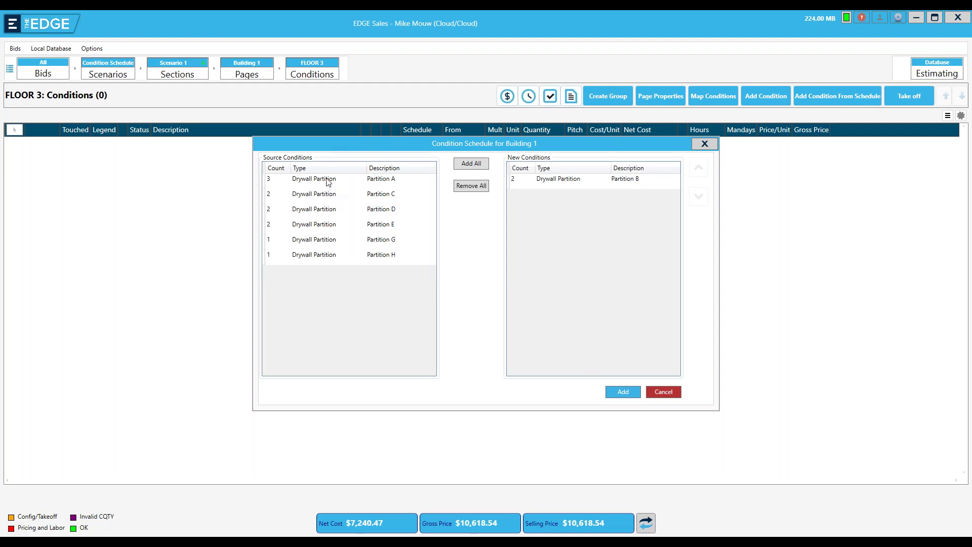
pyautogui.doubleClick(327, 180)
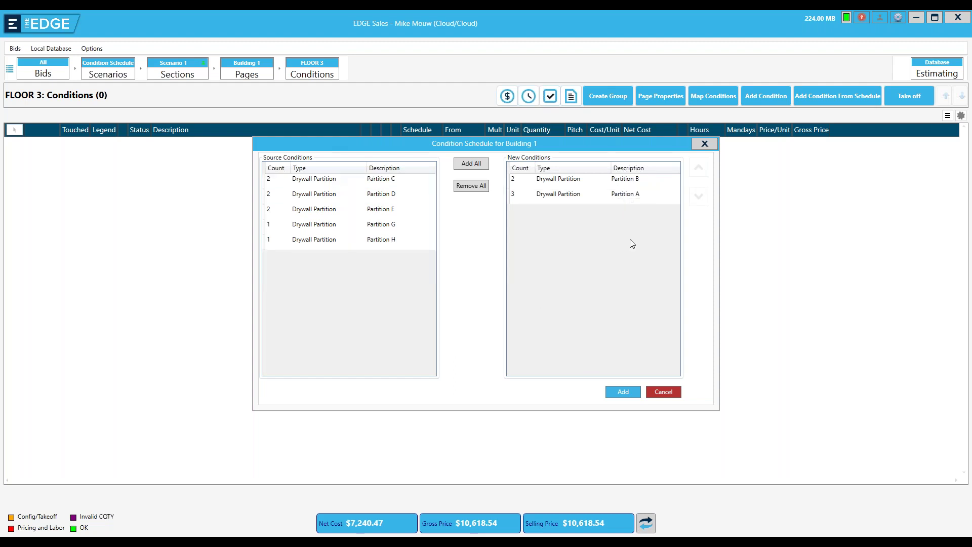
pyautogui.click(632, 393)
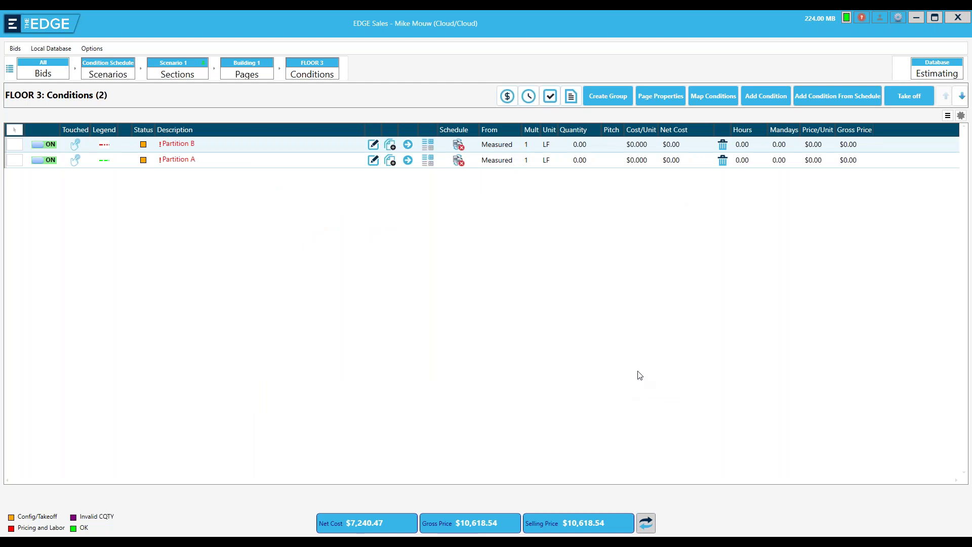
# - Review Building 1's condition schedule without adding anything, and rename the scheduled Partition B to Partition BB from the FLOOR 3 page
pyautogui.click(834, 97)
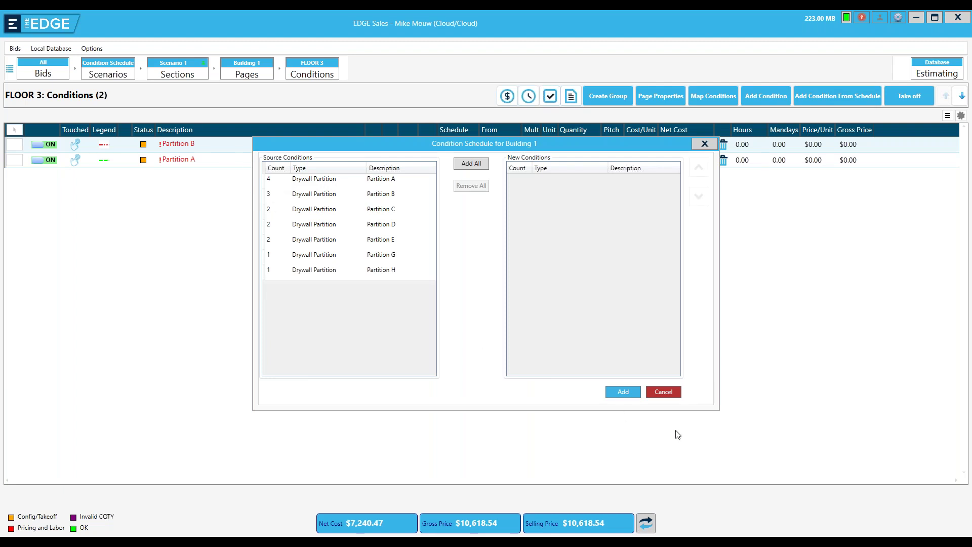
pyautogui.click(666, 394)
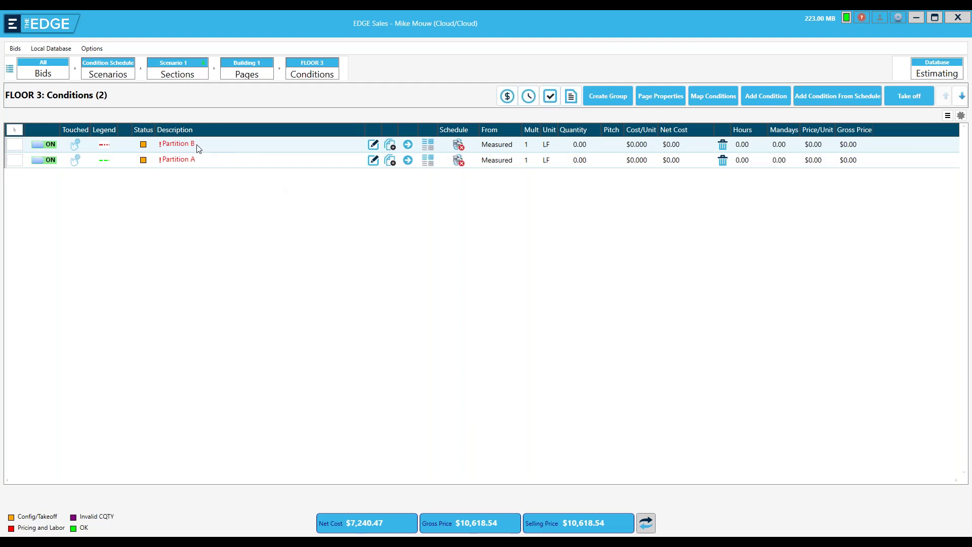
pyautogui.rightClick(222, 149)
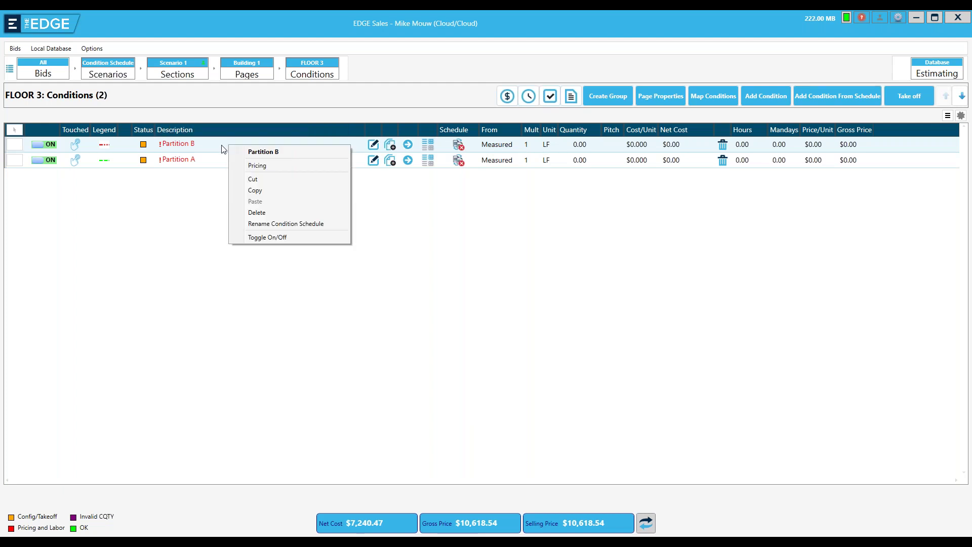
pyautogui.click(277, 224)
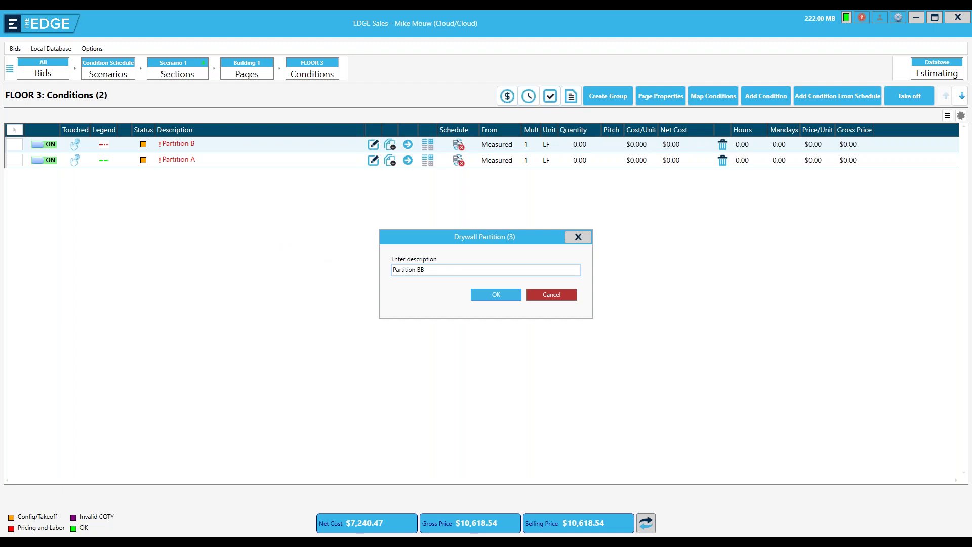
pyautogui.click(503, 297)
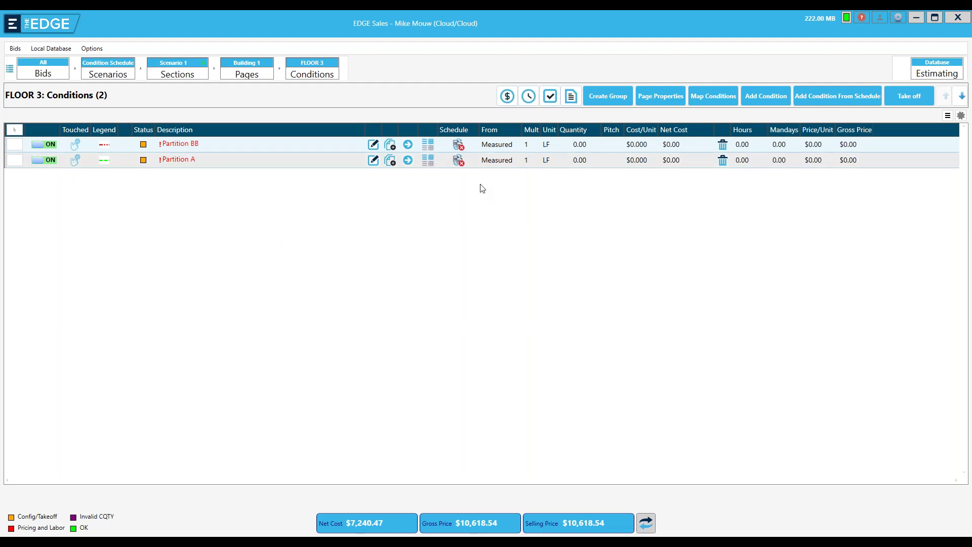
# - Check Building 1's condition schedule for the renamed partition, and close it without adding any conditions
pyautogui.click(823, 98)
pyautogui.moveTo(393, 194); pyautogui.dragTo(474, 265)
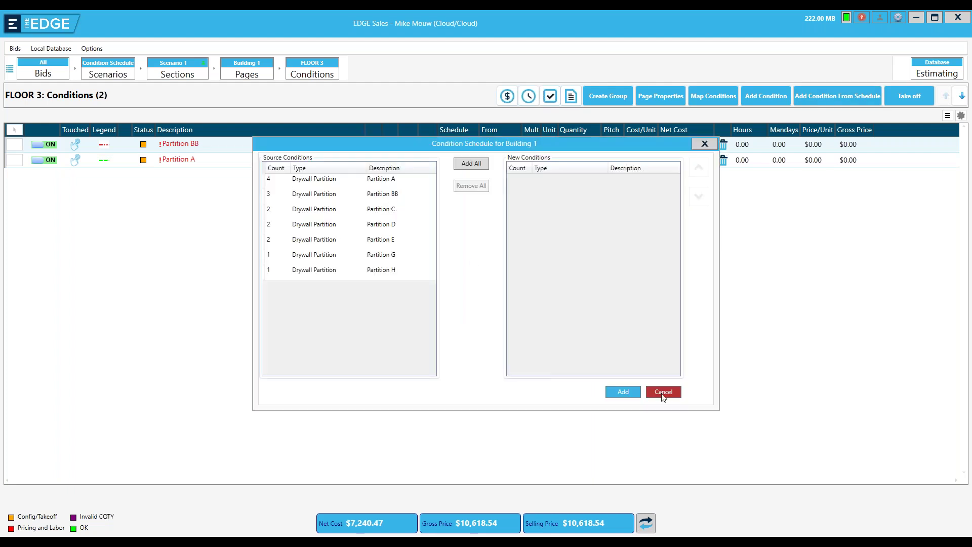
pyautogui.click(662, 393)
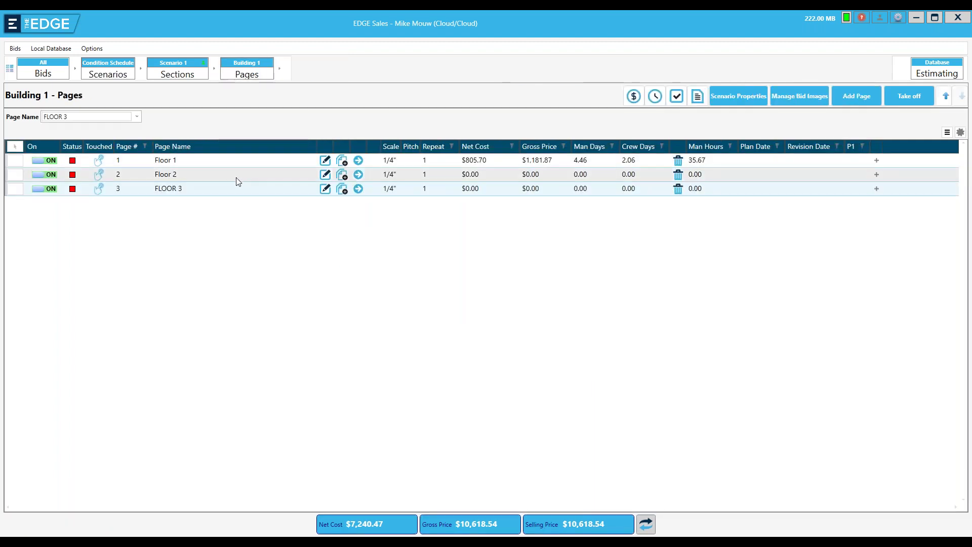
# - Set the Board A type of Floor 2's Partition BB to Type X, and save the change to the schedule and all linked conditions
pyautogui.click(238, 175)
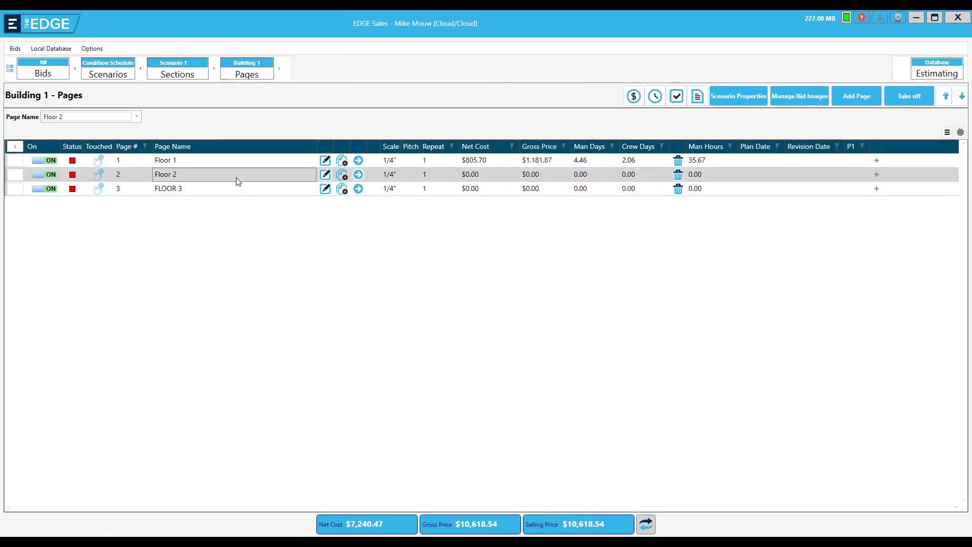
pyautogui.doubleClick(238, 179)
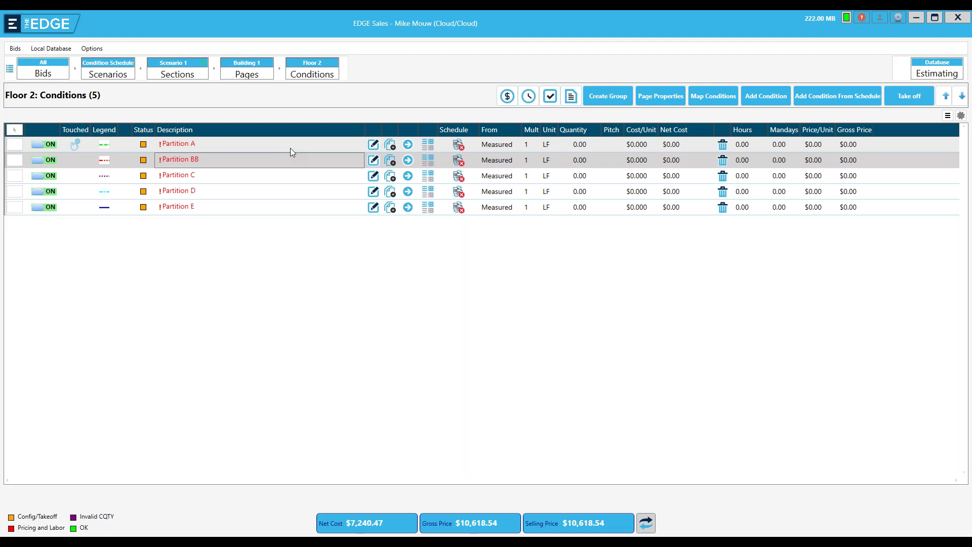
pyautogui.doubleClick(264, 161)
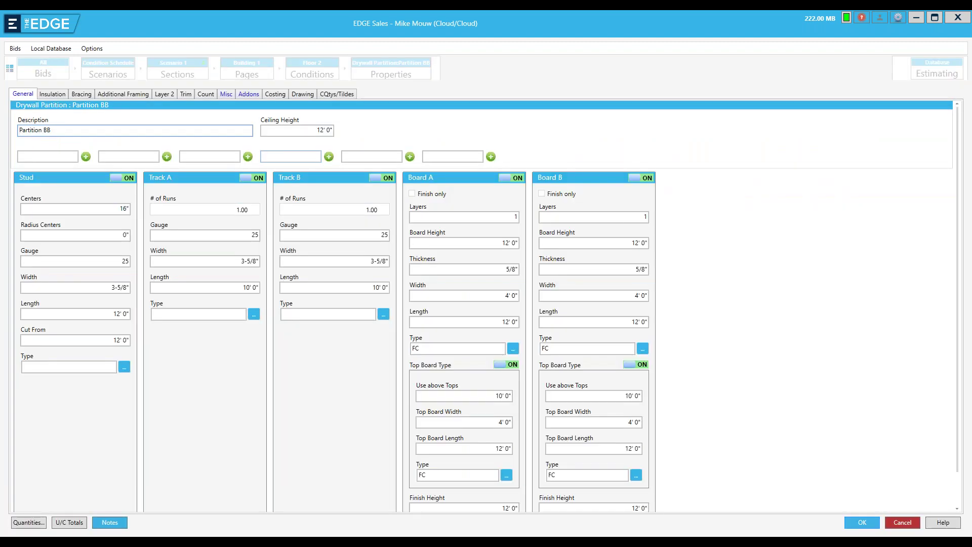
pyautogui.click(513, 350)
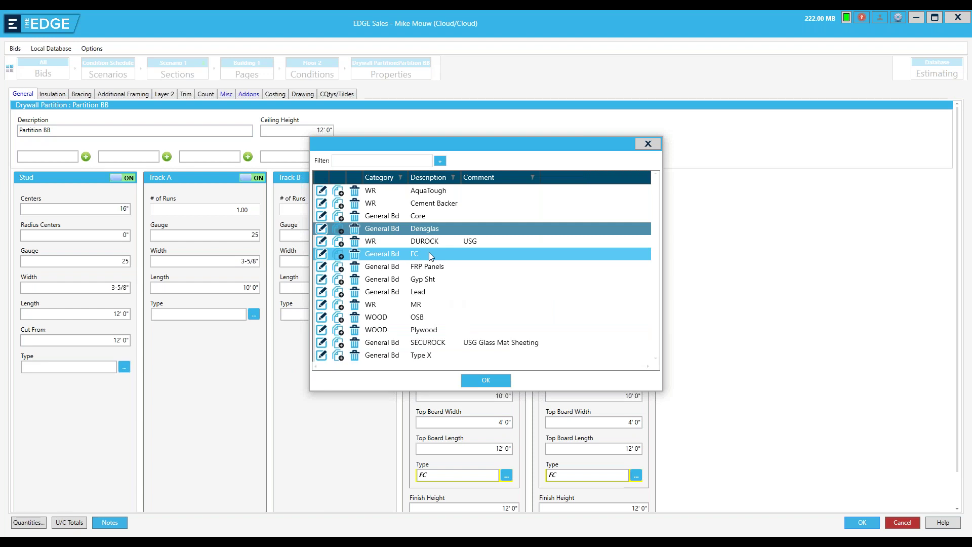
pyautogui.click(426, 355)
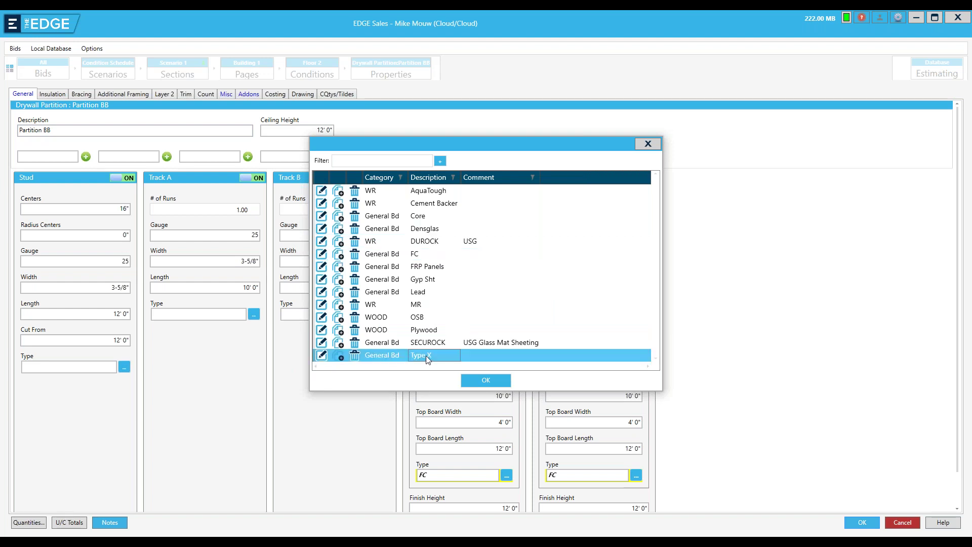
pyautogui.doubleClick(426, 356)
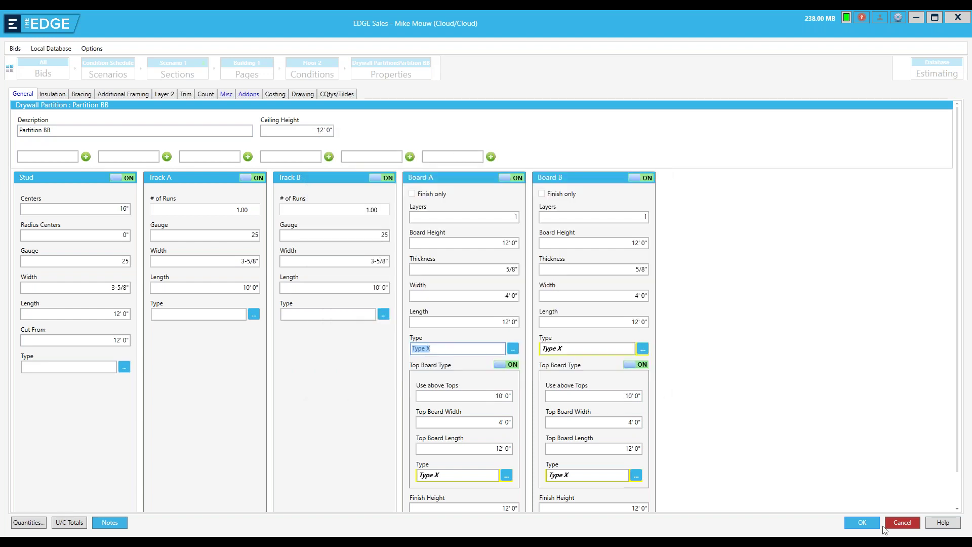
pyautogui.click(865, 523)
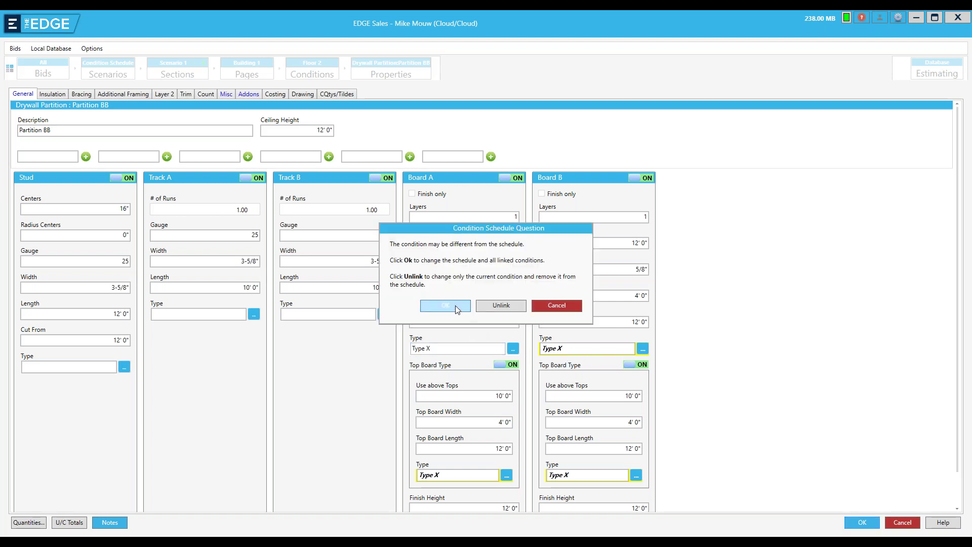
pyautogui.click(446, 305)
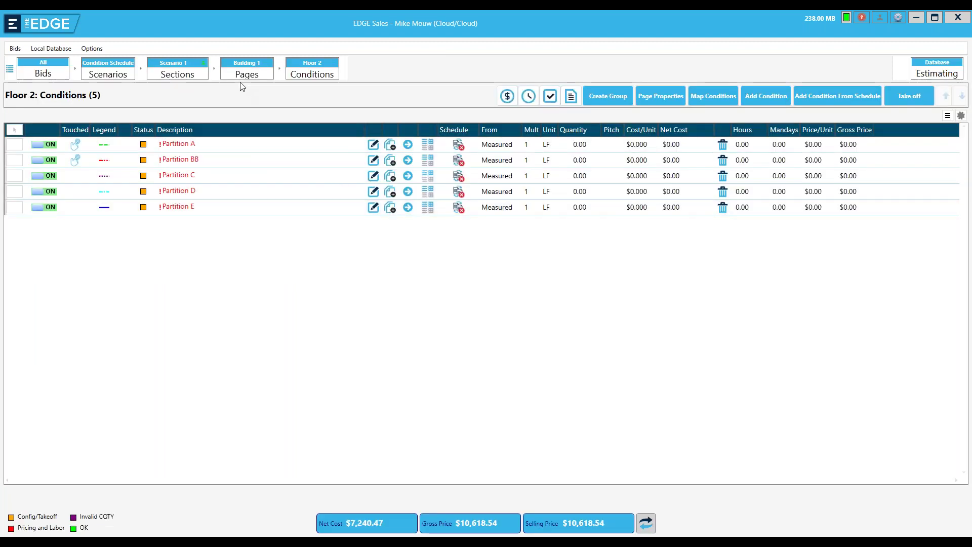
# - Check the board types in Floor 1's Partition BB properties, and close them by accepting the update to the schedule and linked conditions
pyautogui.click(242, 76)
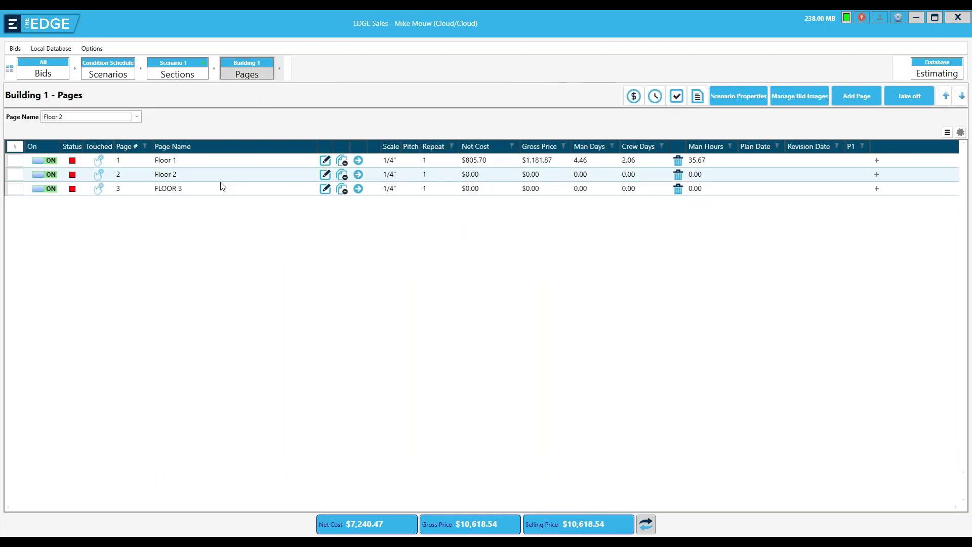
pyautogui.click(225, 161)
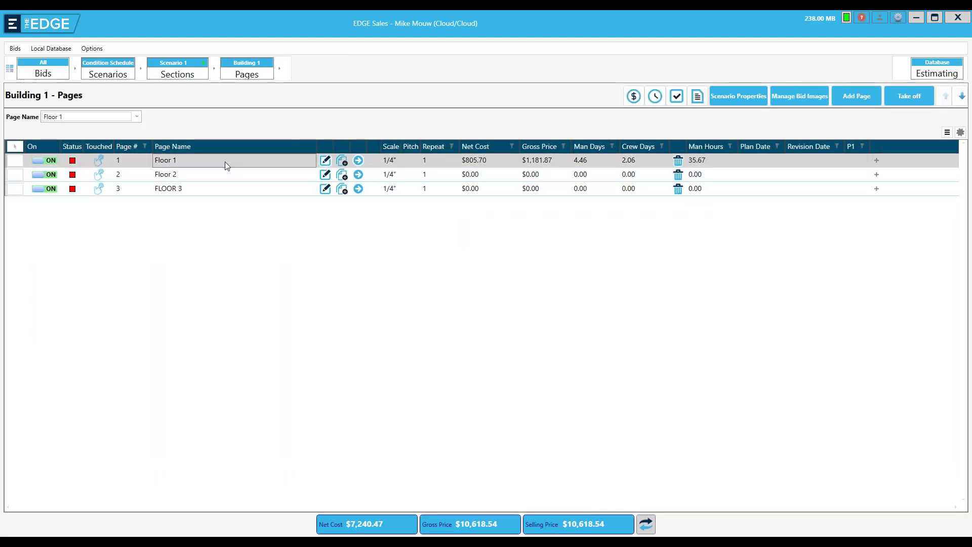
pyautogui.doubleClick(225, 162)
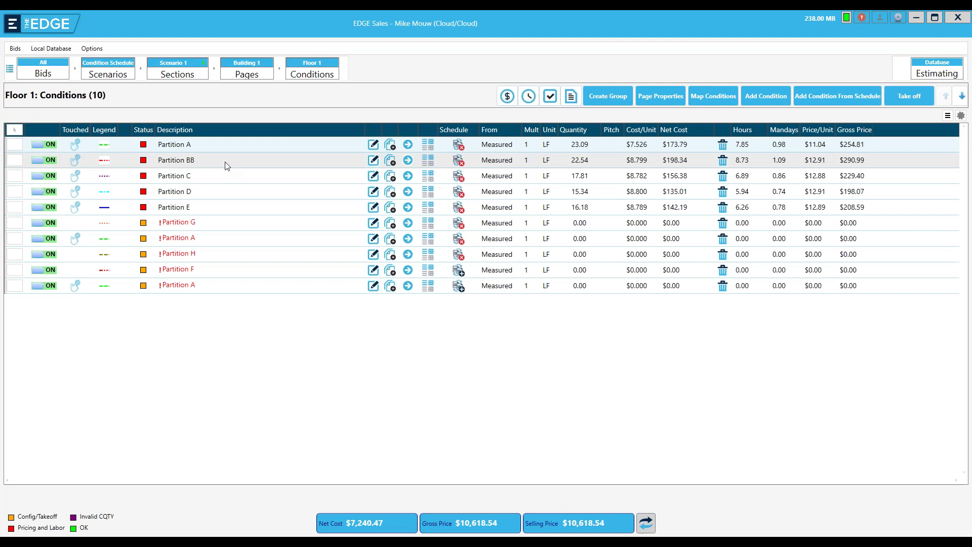
pyautogui.click(226, 166)
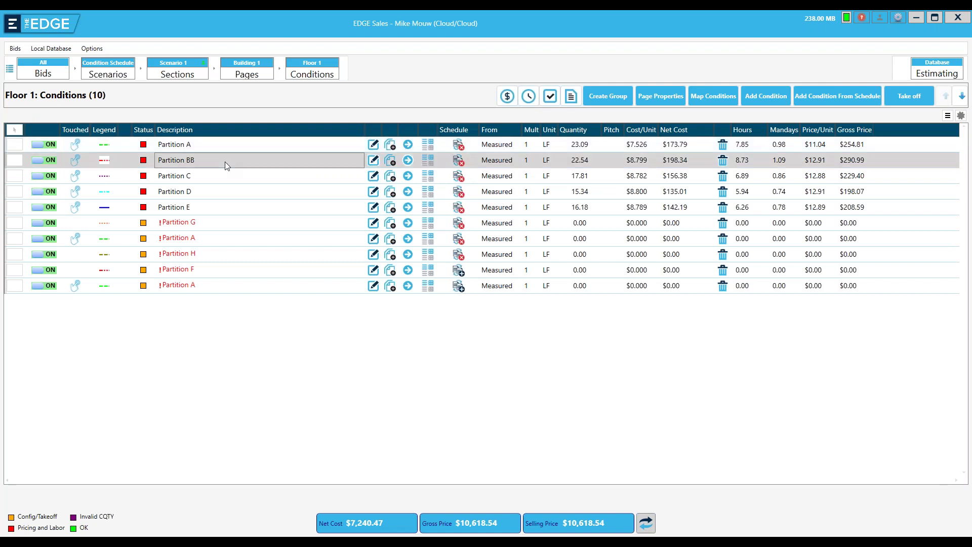
pyautogui.doubleClick(225, 162)
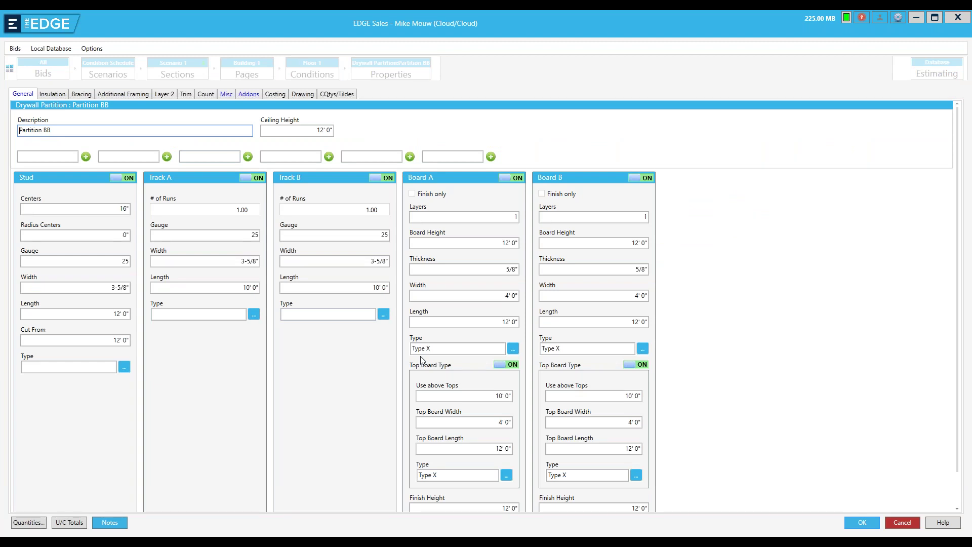
pyautogui.click(866, 525)
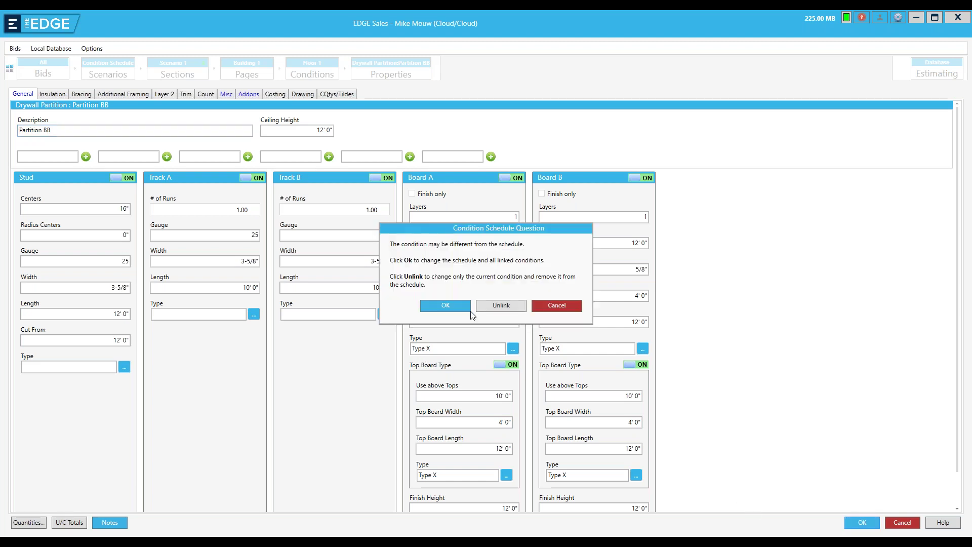
pyautogui.click(446, 306)
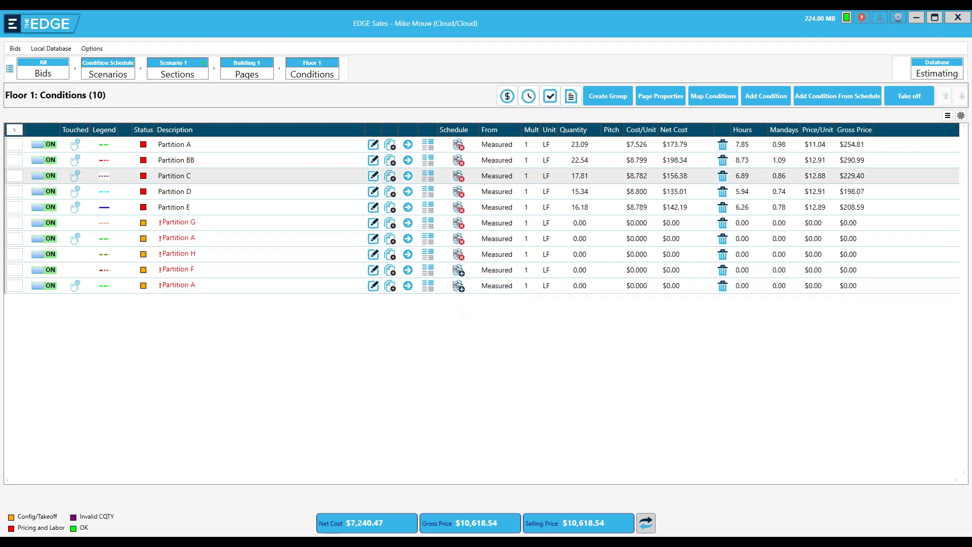
# - Set the stud length of Floor 1's first Partition A to 12'
pyautogui.click(282, 147)
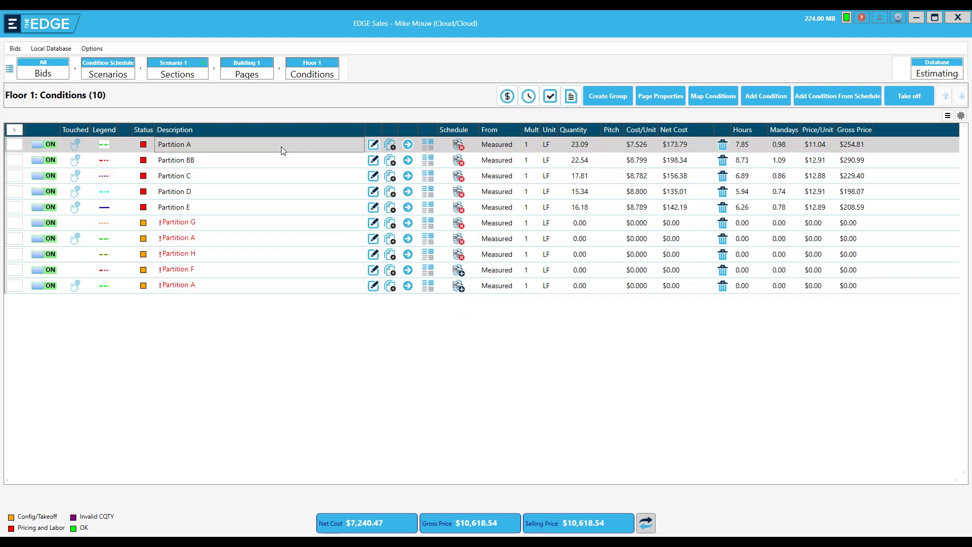
pyautogui.doubleClick(282, 148)
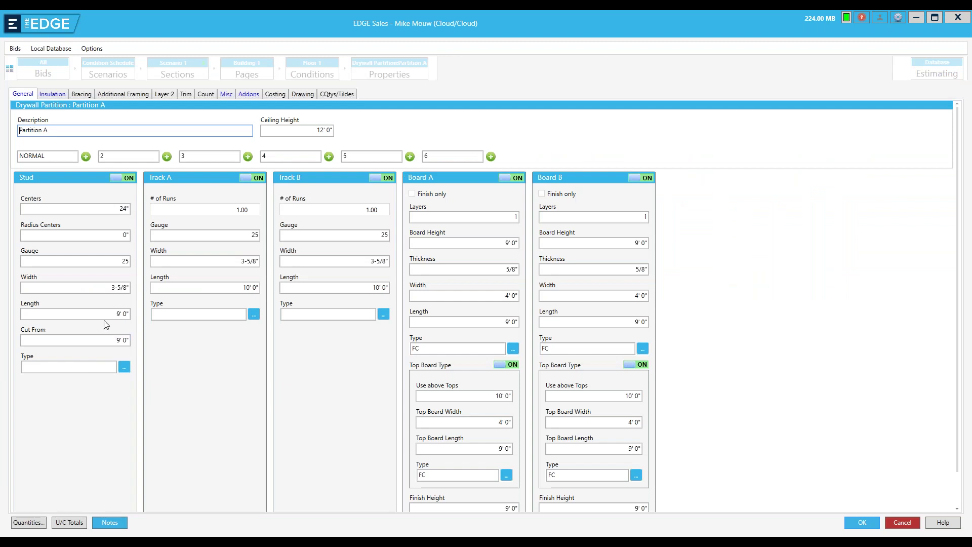
pyautogui.click(105, 314)
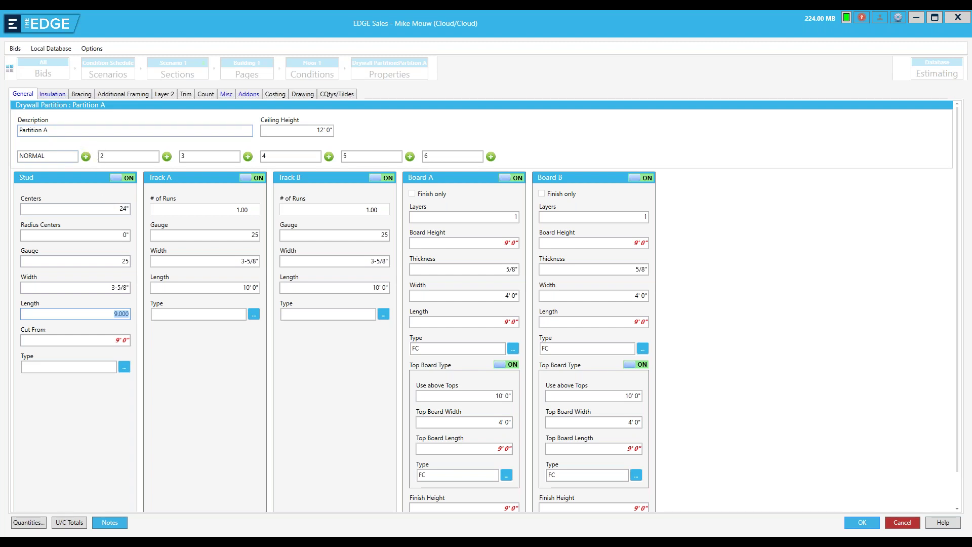
pyautogui.write('12')
pyautogui.click(867, 521)
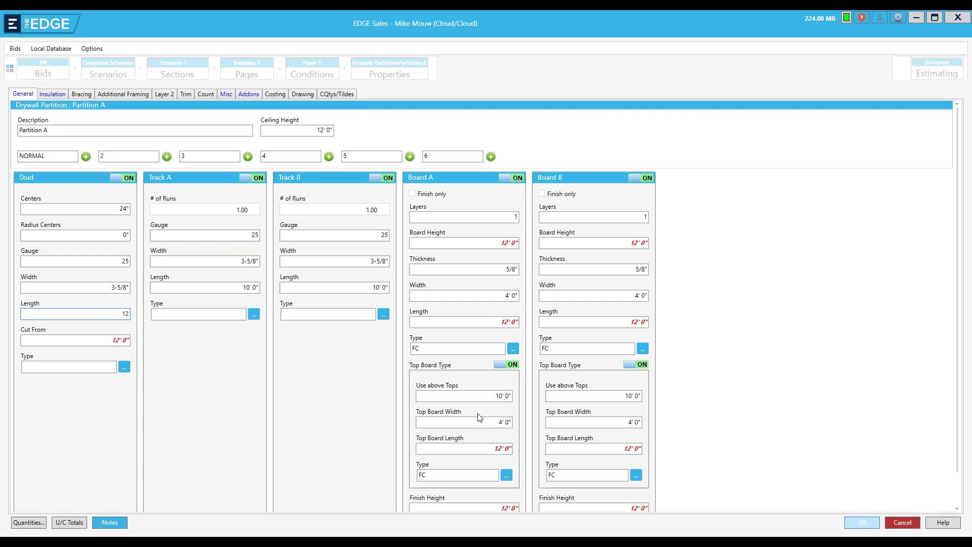
pyautogui.click(96, 288)
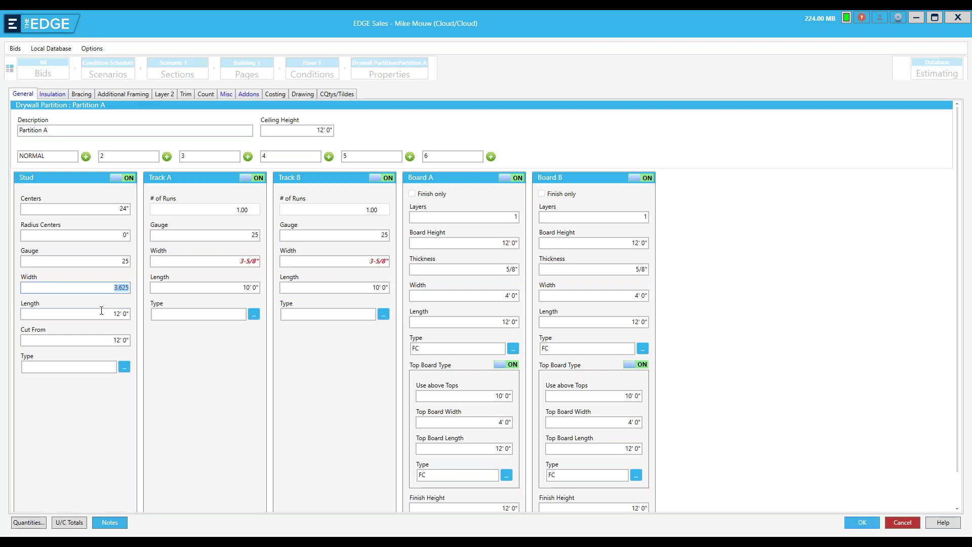
pyautogui.click(101, 313)
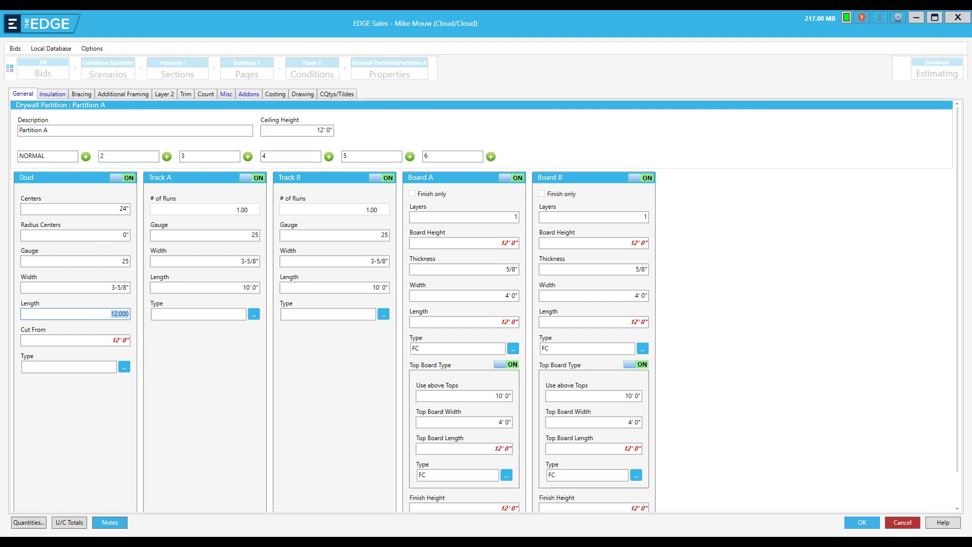
# - Change the condition's description to Partition A 12, and save it linked as a new condition in the schedule
pyautogui.click(131, 131)
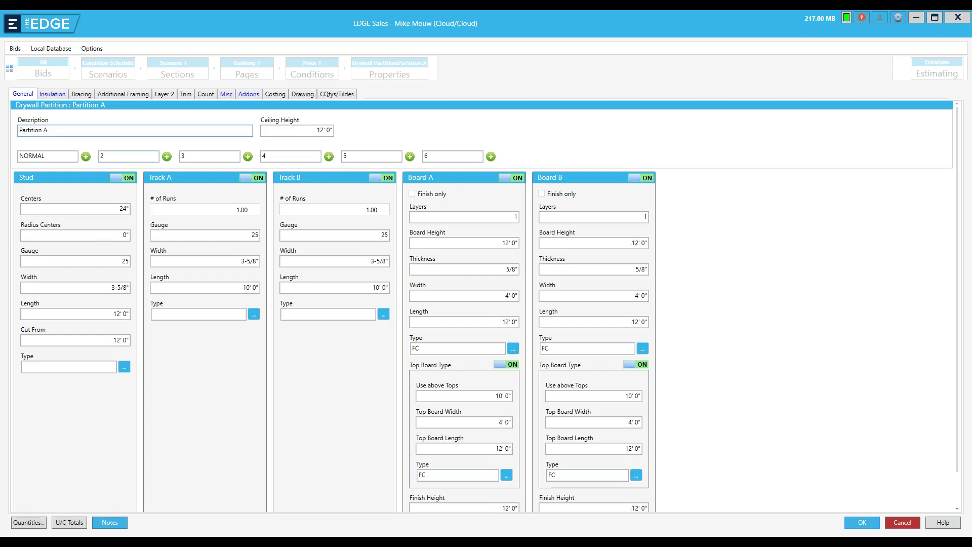
pyautogui.write('12')
pyautogui.click(863, 523)
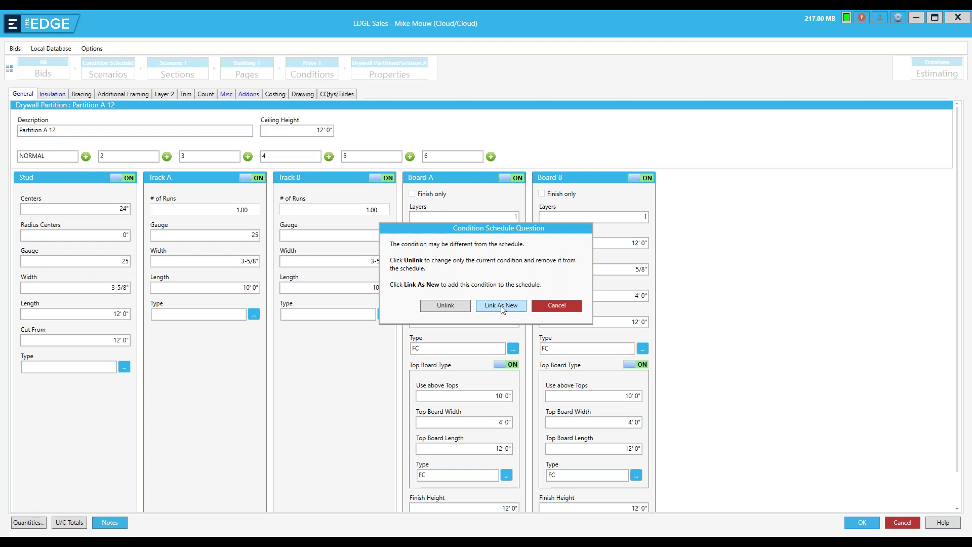
pyautogui.click(501, 306)
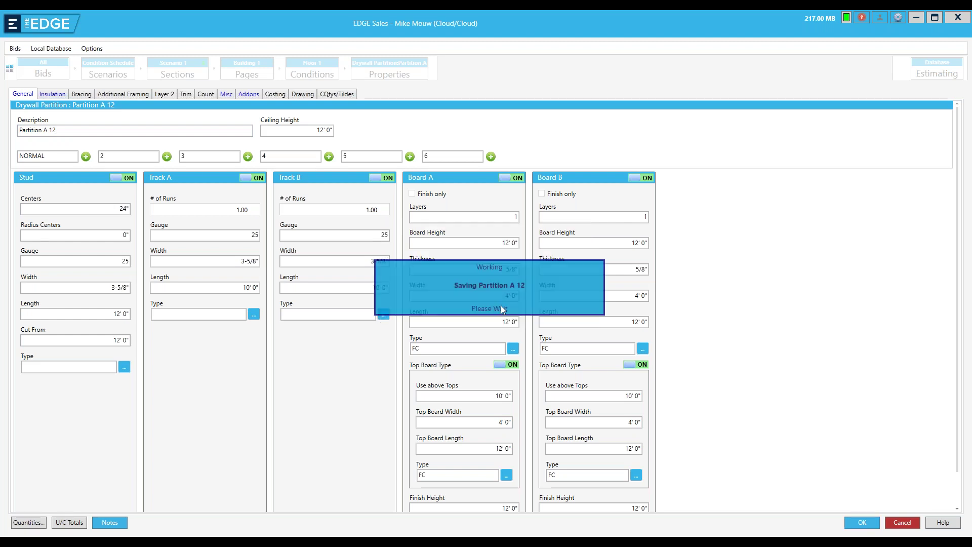